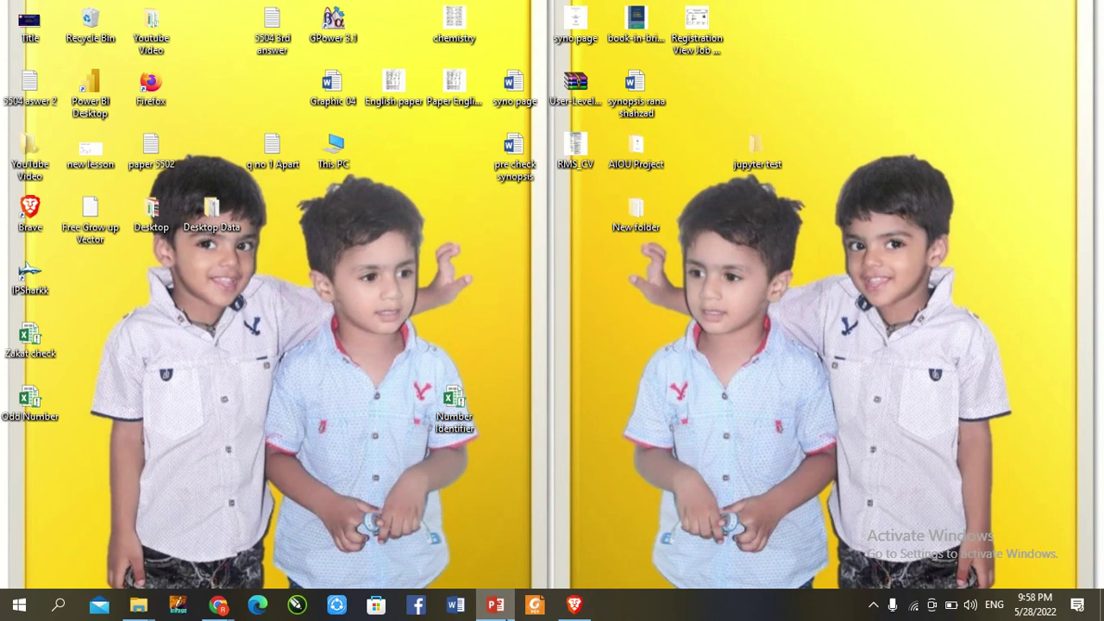
Clear the slide's title and subtitle placeholders and collapse the thumbnail pane
{"action": "left_click", "coordinate": [495, 604]}
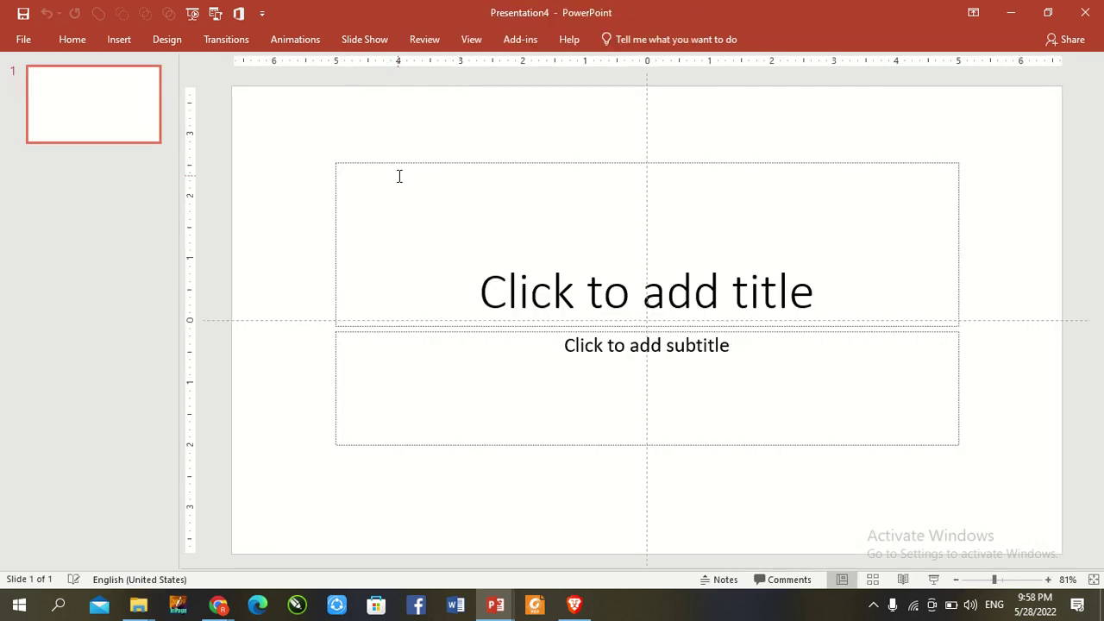
{"action": "key", "text": "ctrl+a"}
{"action": "key", "text": "Delete"}
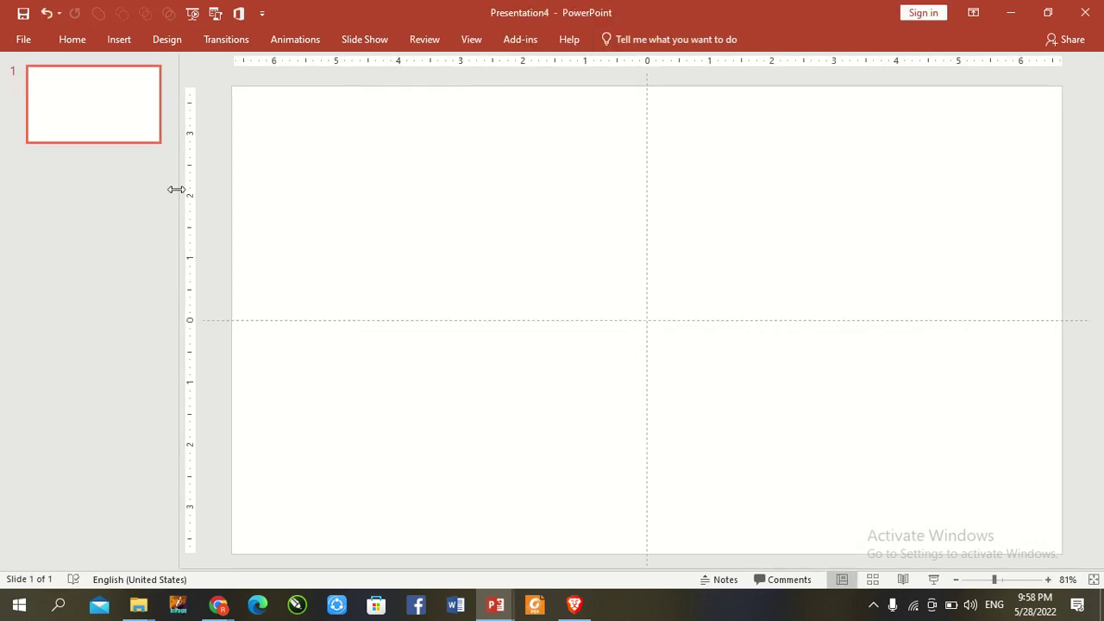
{"action": "left_click_drag", "start_coordinate": [176, 189], "coordinate": [7, 177]}
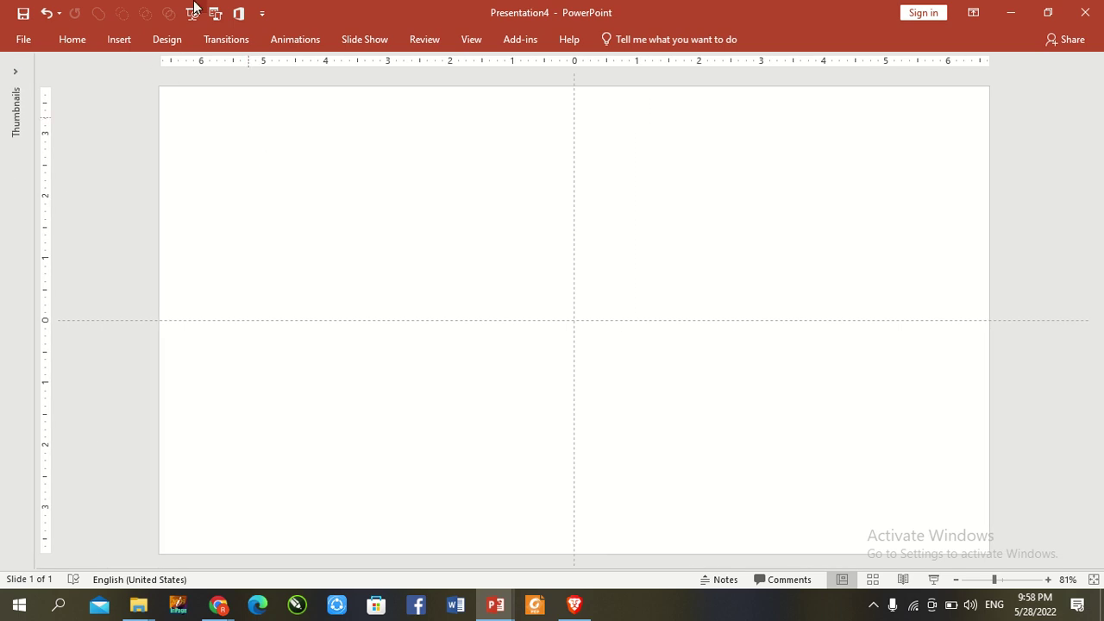
Draw a small Wave shape at the slide's left edge
{"action": "left_click", "coordinate": [73, 43]}
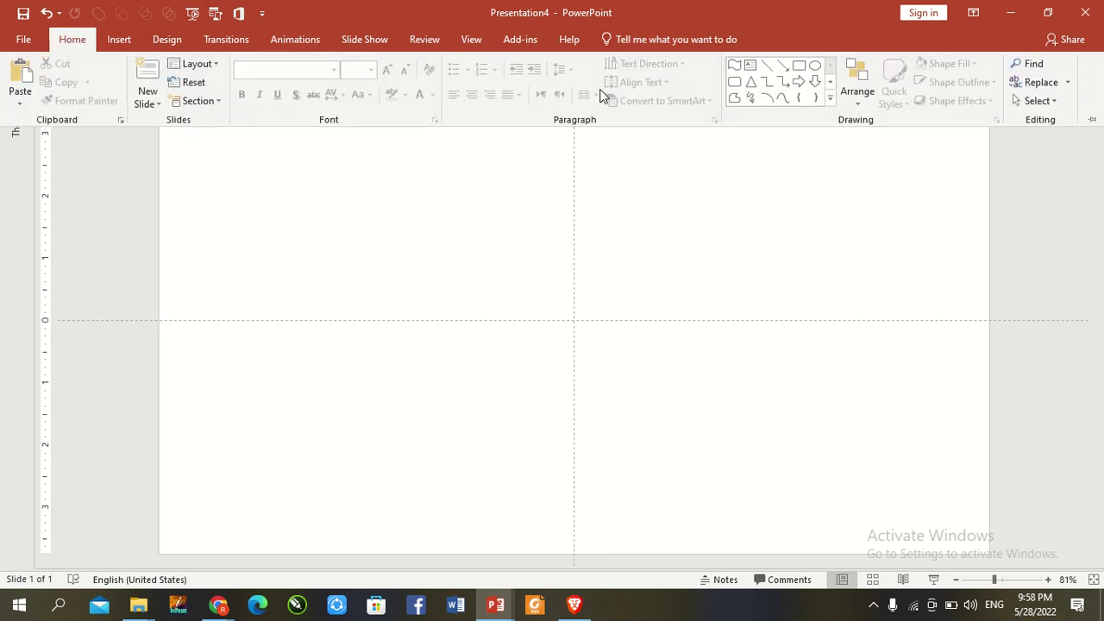
{"action": "left_click", "coordinate": [832, 102]}
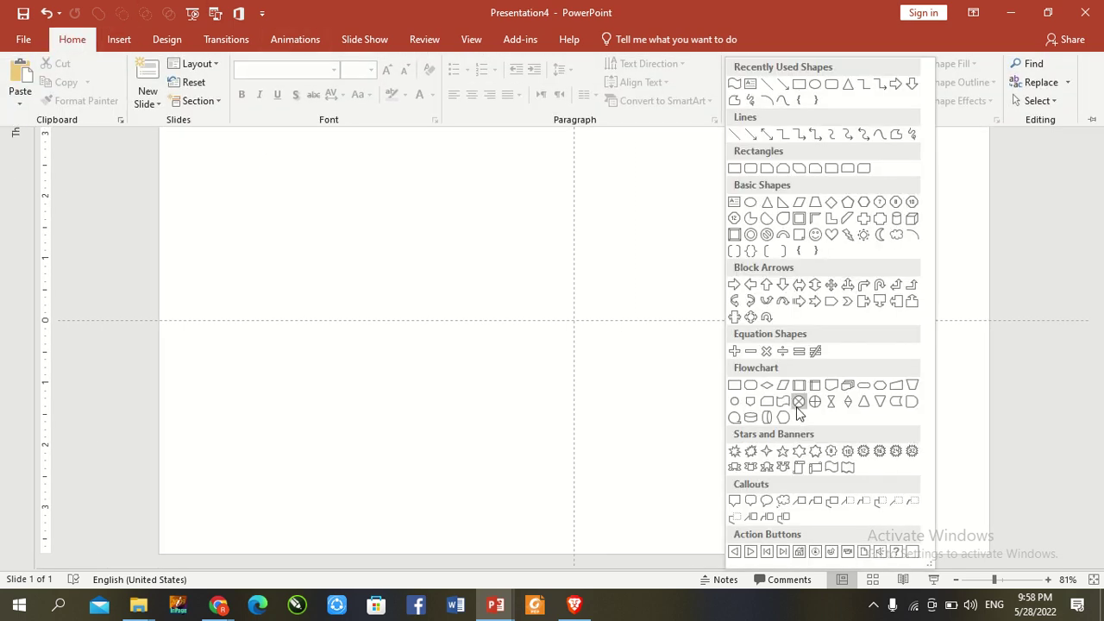
{"action": "left_click", "coordinate": [831, 467]}
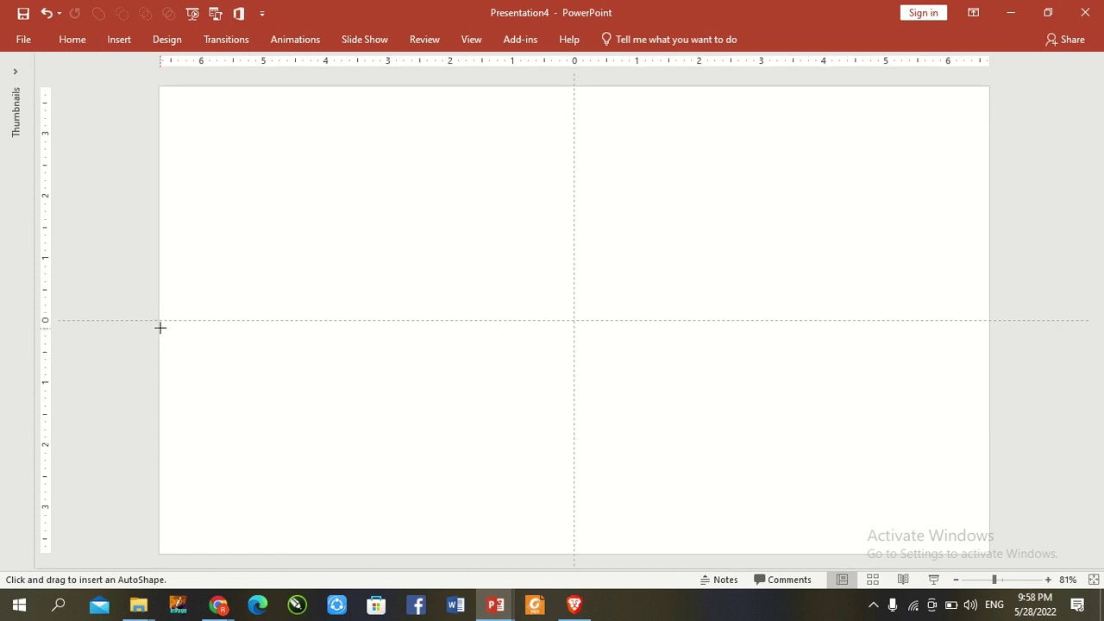
{"action": "left_click_drag", "start_coordinate": [159, 326], "coordinate": [257, 385]}
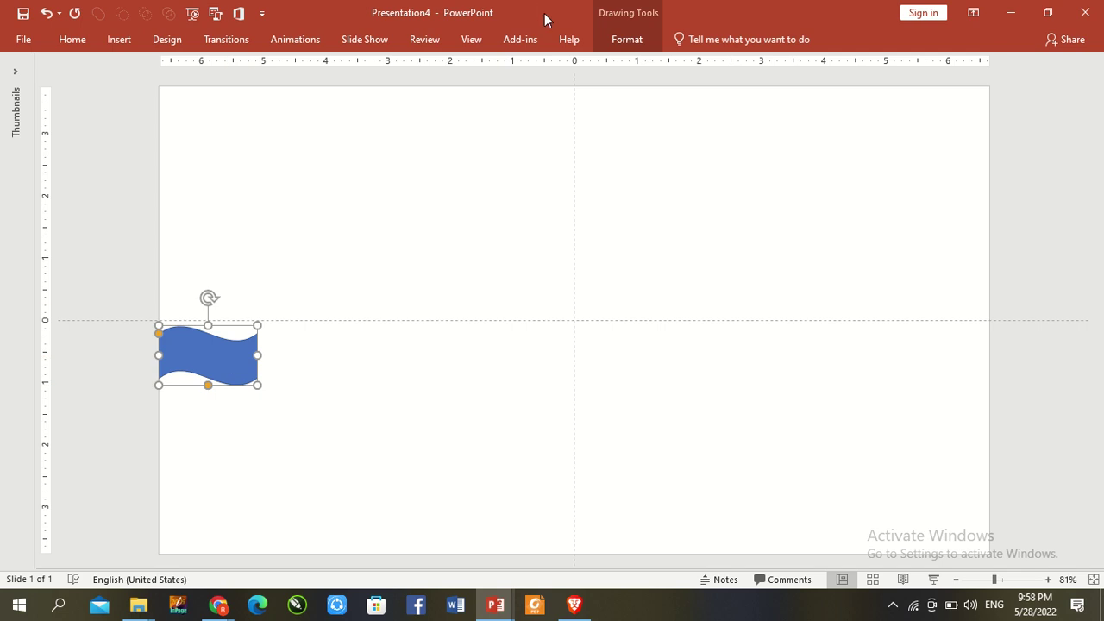
Remove the wave's outline and adjust its position
{"action": "left_click", "coordinate": [608, 40]}
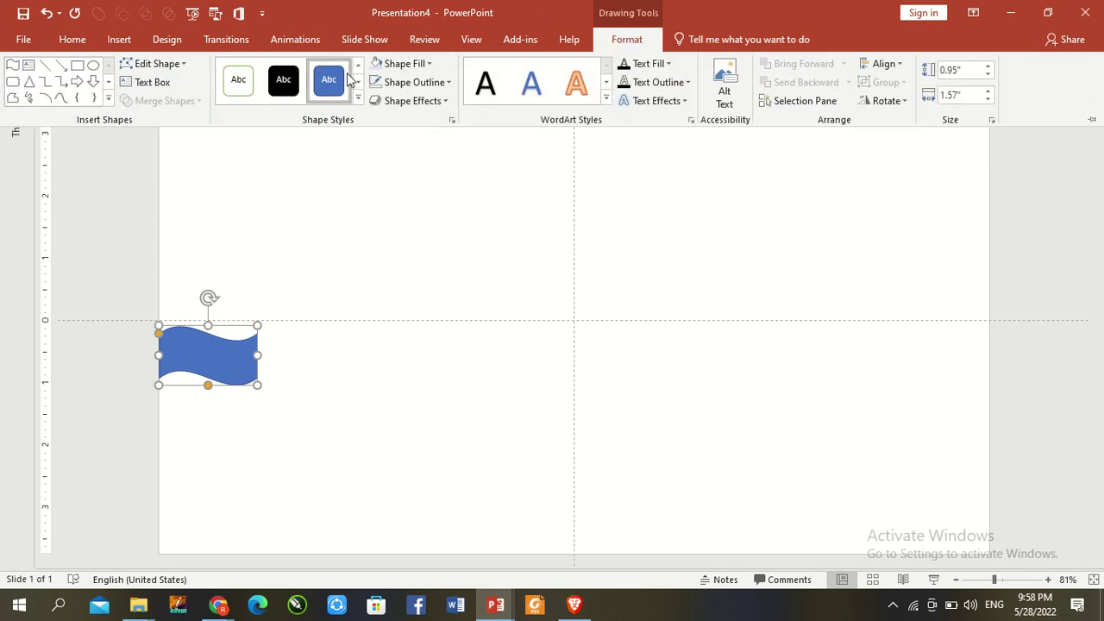
{"action": "left_click", "coordinate": [410, 82]}
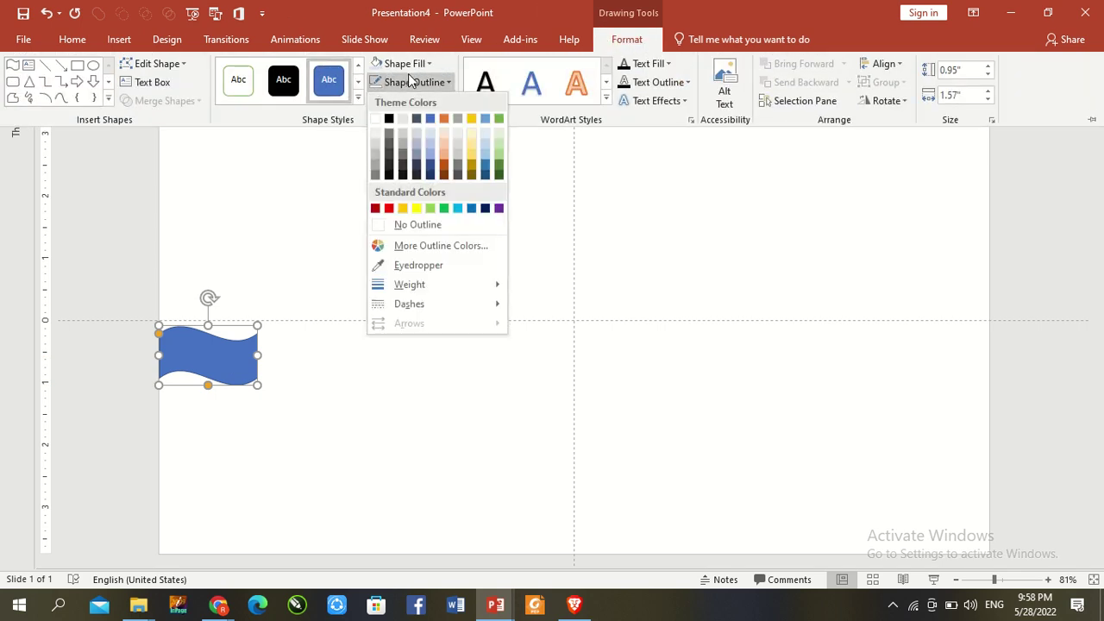
{"action": "left_click", "coordinate": [406, 224]}
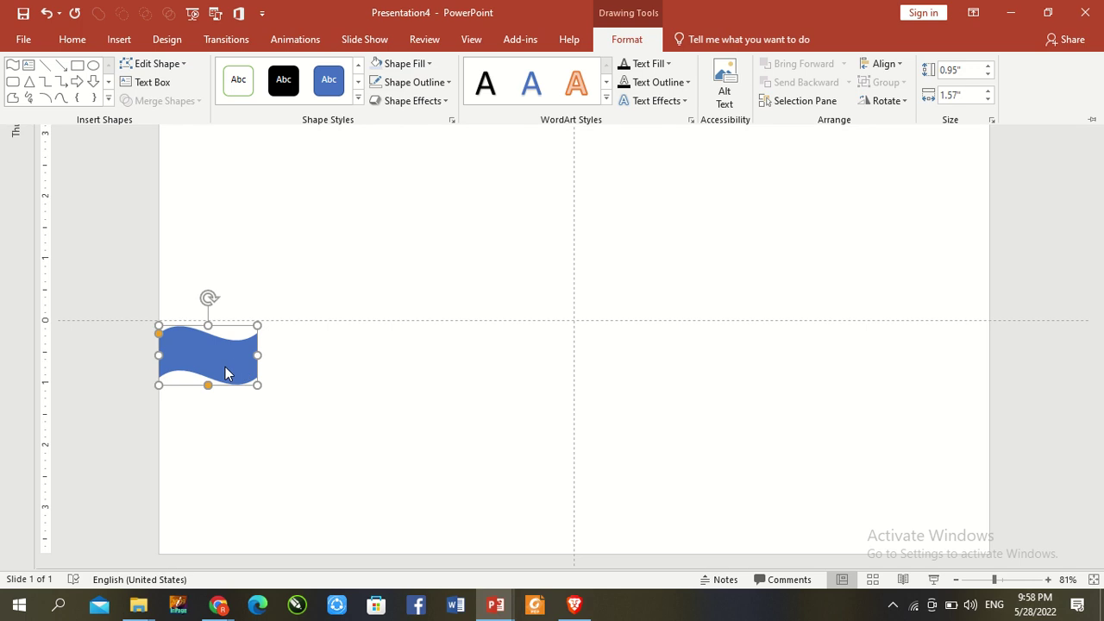
{"action": "left_click", "coordinate": [224, 372]}
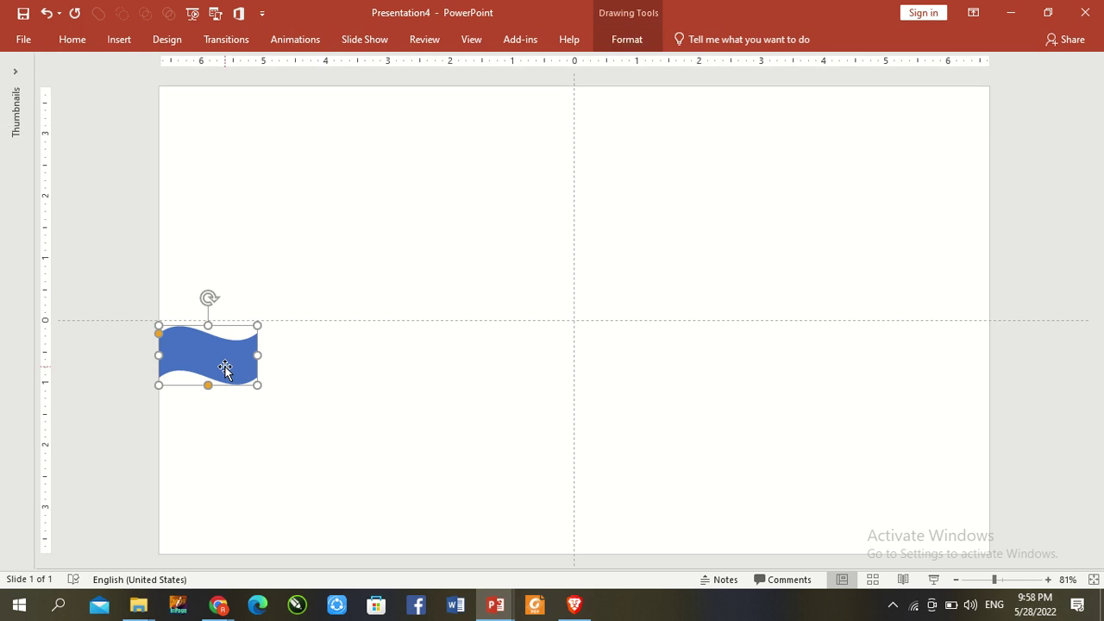
{"action": "left_click_drag", "start_coordinate": [225, 366], "coordinate": [338, 415]}
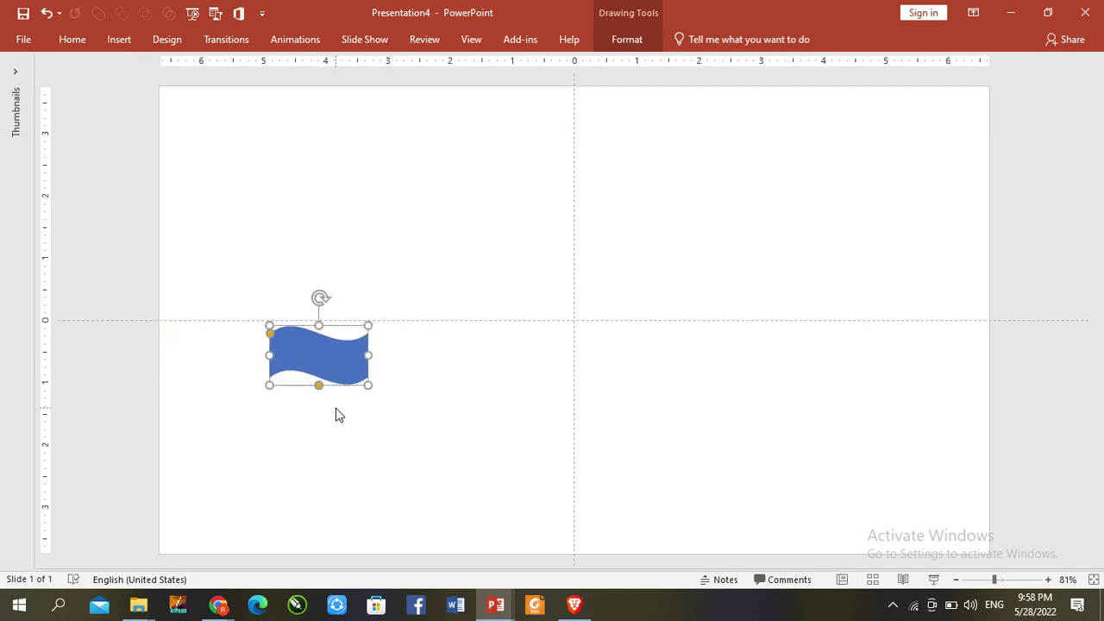
{"action": "key", "text": "ctrl+z"}
{"action": "mouse_move", "coordinate": [235, 342]}
{"action": "left_mouse_down"}
{"action": "mouse_move", "coordinate": [245, 352]}
{"action": "mouse_move", "coordinate": [319, 352]}
{"action": "left_mouse_up"}
Duplicate the wave with Ctrl+D, group the copies and fit the band to the slide width
{"action": "key", "text": "ctrl+d"}
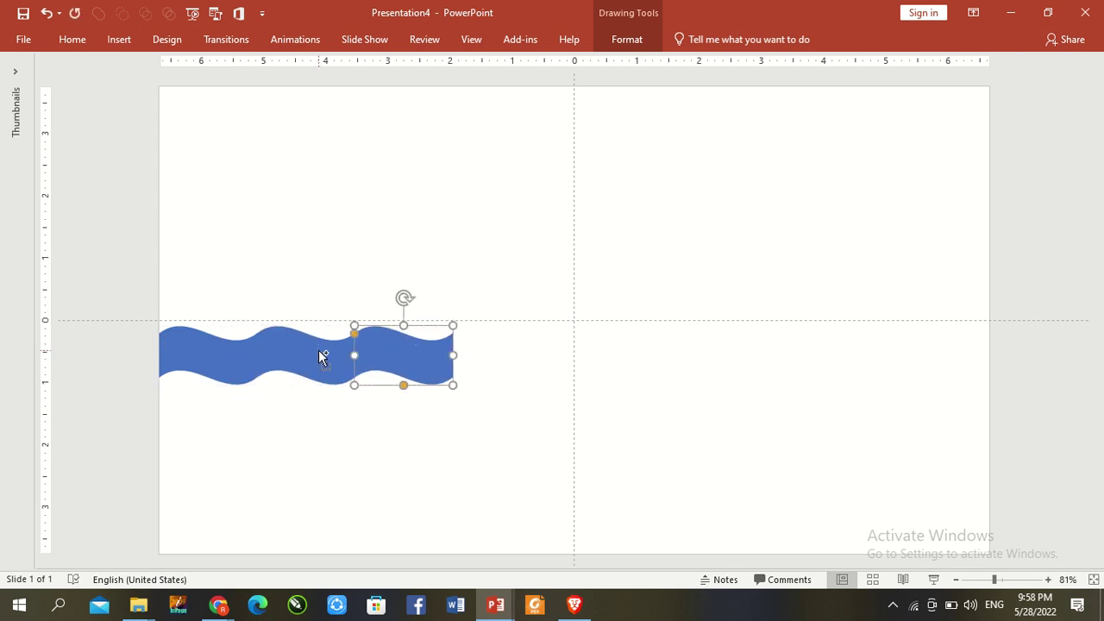
{"action": "key", "text": "ctrl+d"}
{"action": "key", "text": "ctrl+d"}
{"action": "key", "text": "ctrl+d"}
{"action": "key", "text": "ctrl+d"}
{"action": "key", "text": "ctrl+d"}
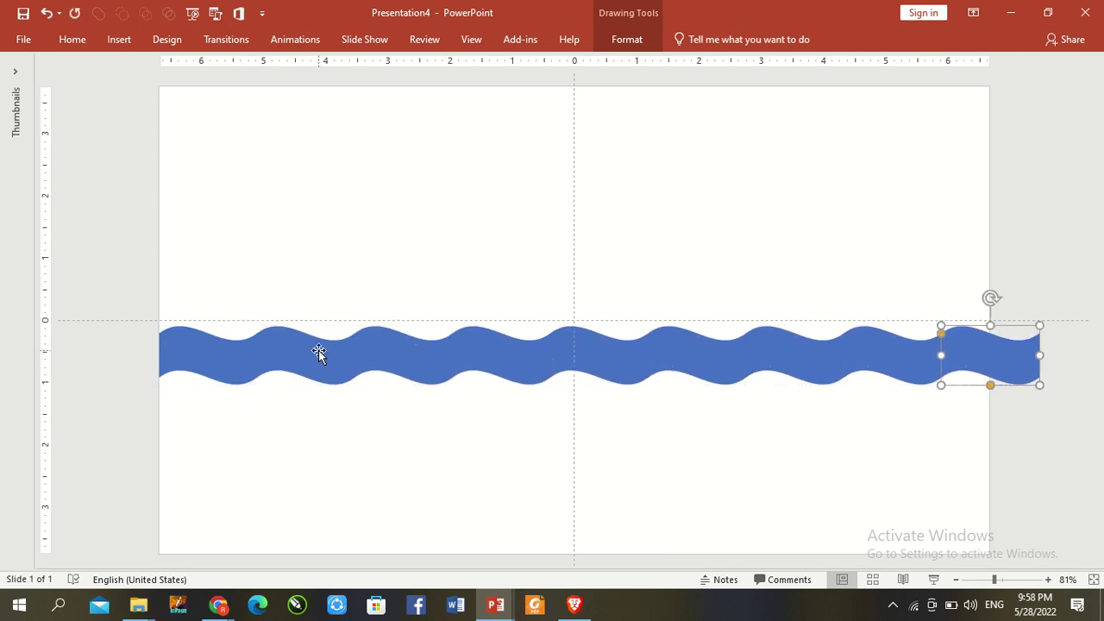
{"action": "key", "text": "ctrl+a"}
{"action": "key", "text": "ctrl+g"}
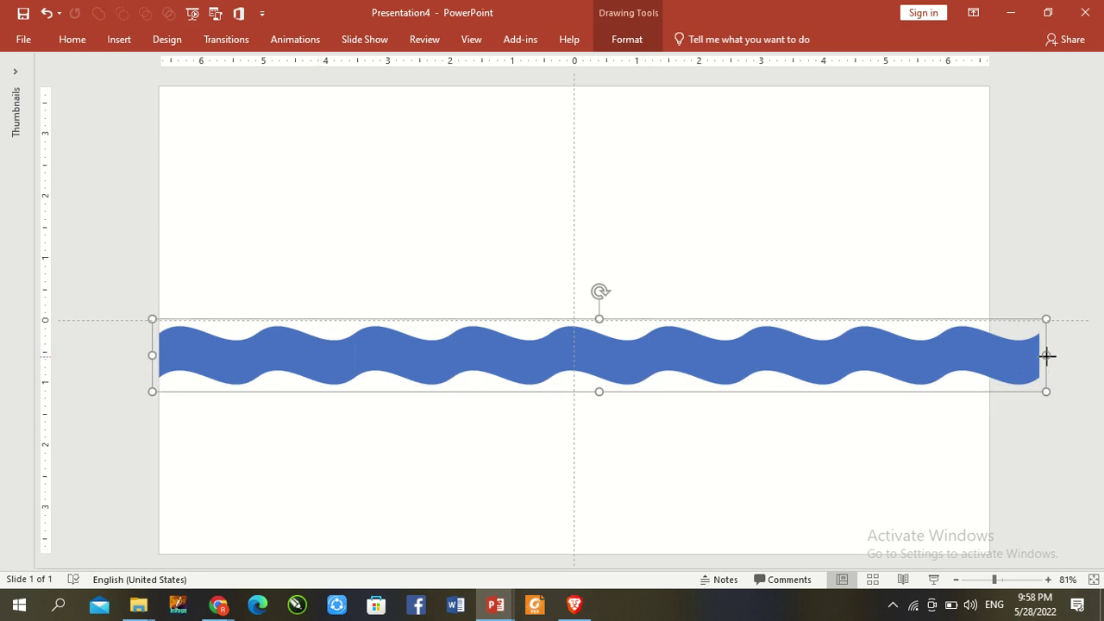
{"action": "left_click_drag", "start_coordinate": [1047, 354], "coordinate": [992, 355]}
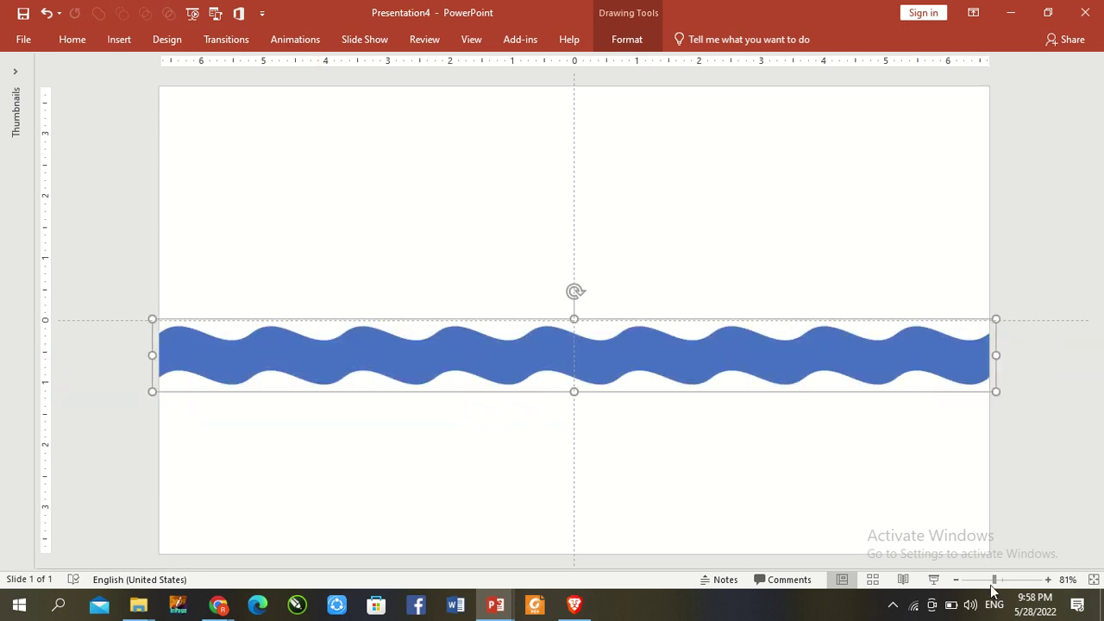
Duplicate the wave band and place the copy slightly higher, overlapping the original
{"action": "left_click_drag", "start_coordinate": [994, 580], "coordinate": [990, 579]}
{"action": "left_click", "coordinate": [965, 396]}
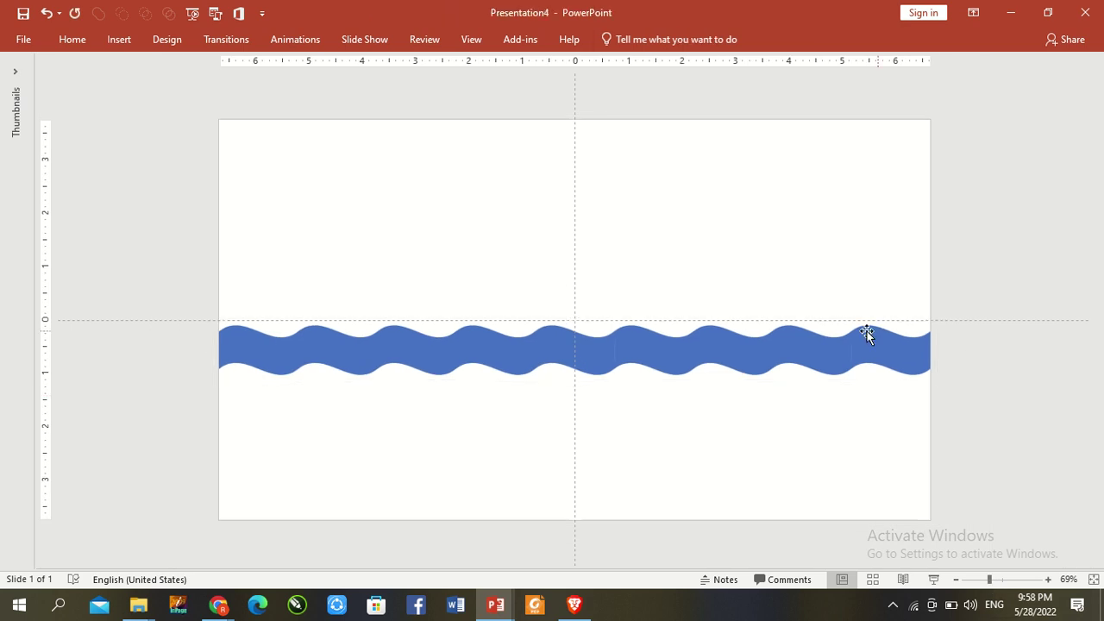
{"action": "left_click", "coordinate": [862, 346]}
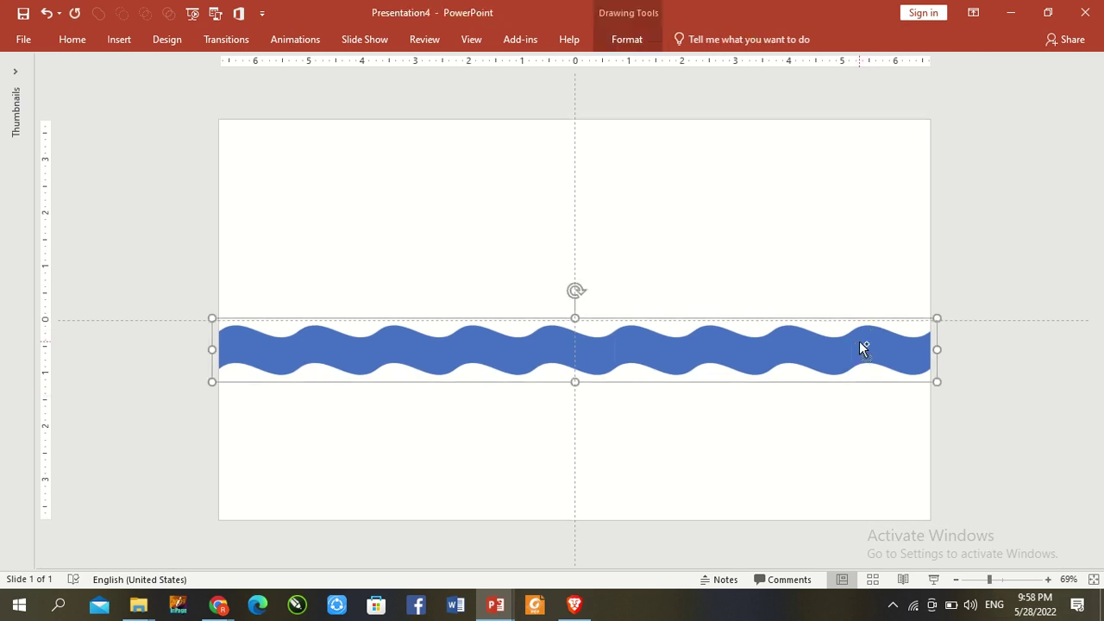
{"action": "key", "text": "ctrl+d"}
{"action": "left_click_drag", "start_coordinate": [824, 351], "coordinate": [814, 316]}
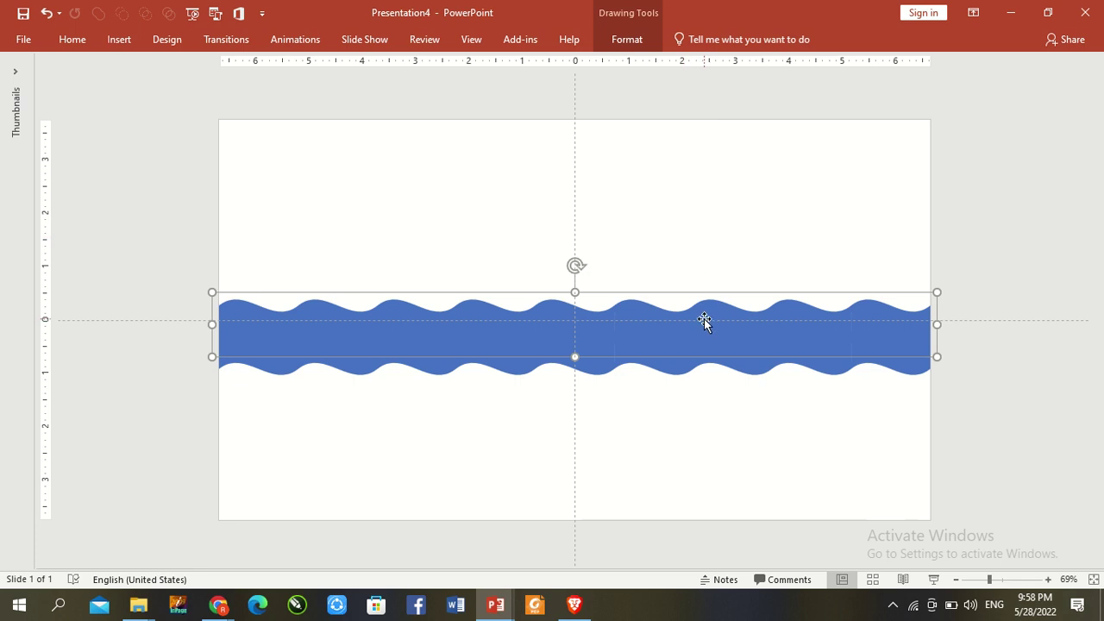
Give the top wave band a slightly transparent solid light-blue fill
{"action": "right_click", "coordinate": [704, 318]}
{"action": "left_click", "coordinate": [748, 553]}
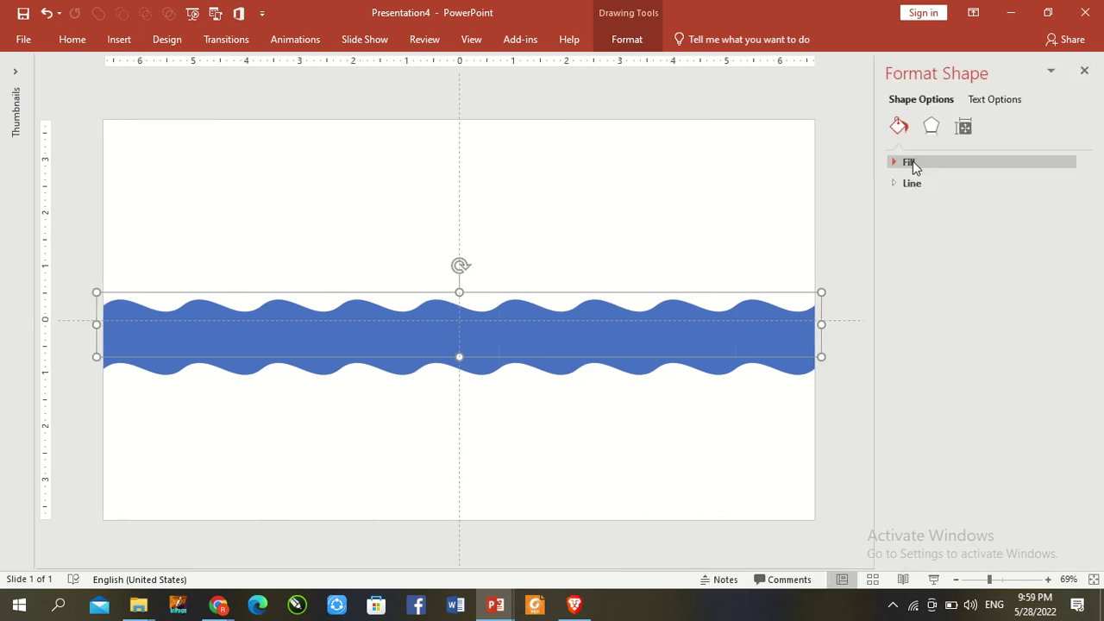
{"action": "left_click", "coordinate": [912, 161]}
{"action": "left_click", "coordinate": [923, 206]}
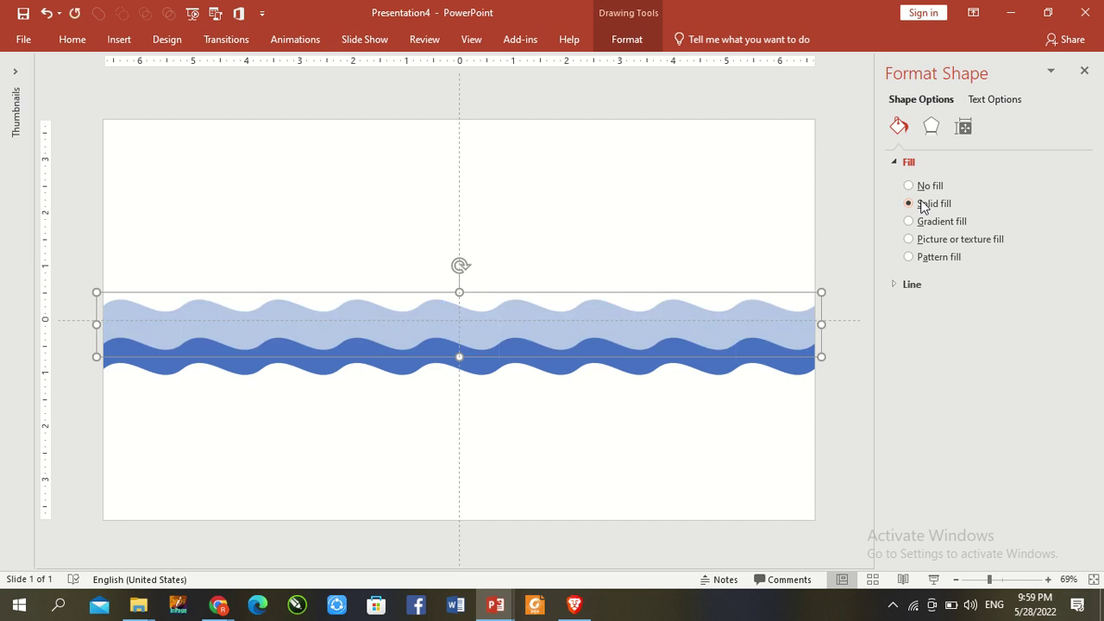
{"action": "left_click", "coordinate": [1057, 287]}
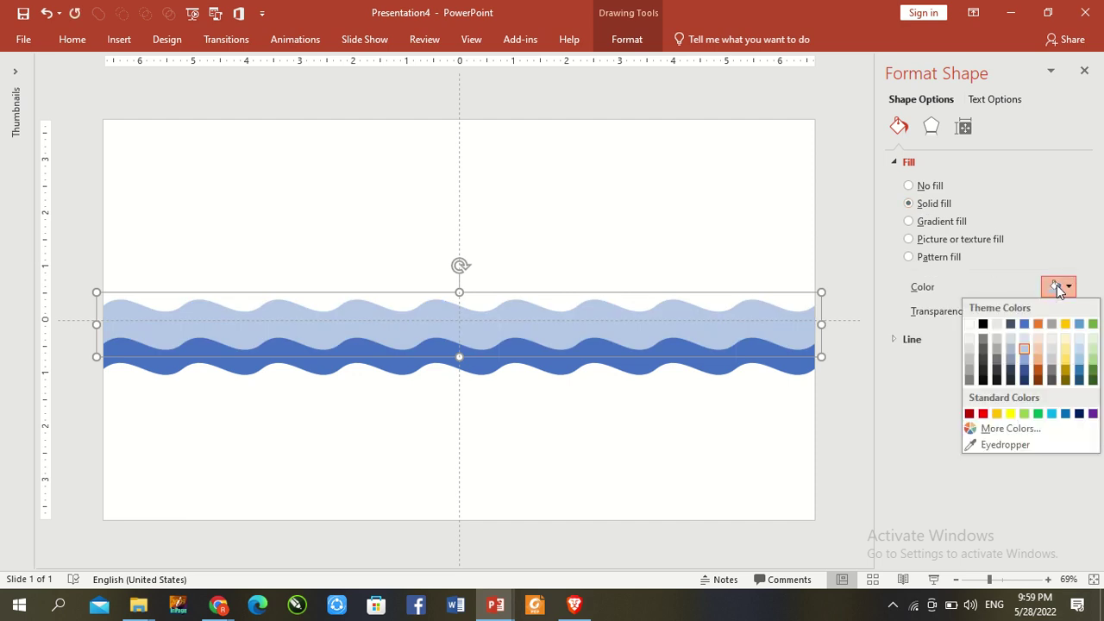
{"action": "left_click", "coordinate": [1024, 355]}
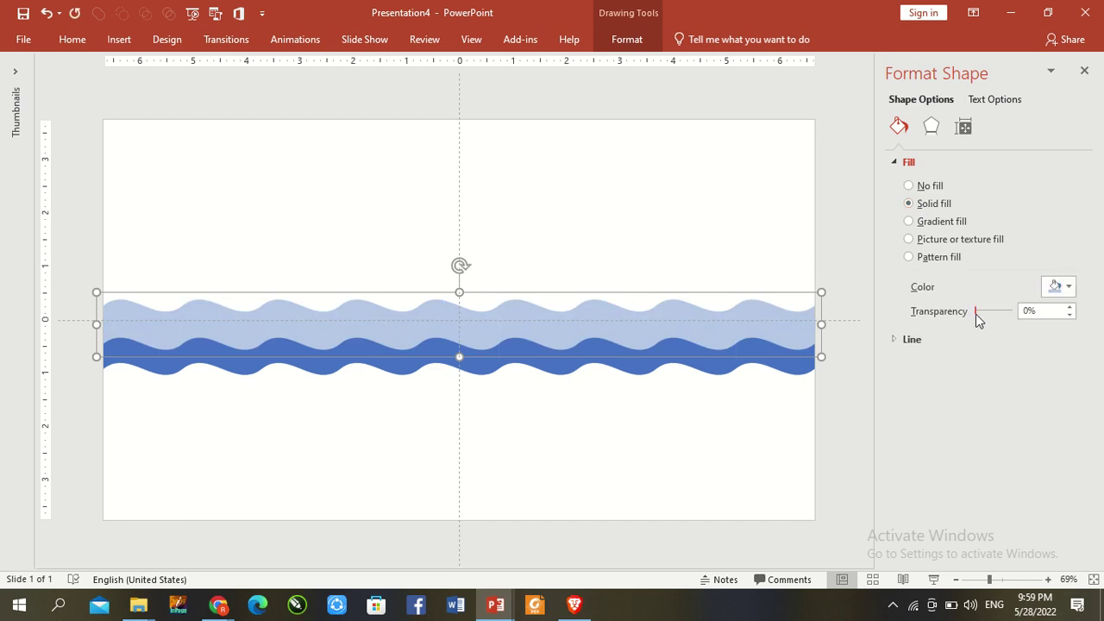
{"action": "left_click_drag", "start_coordinate": [976, 313], "coordinate": [978, 312]}
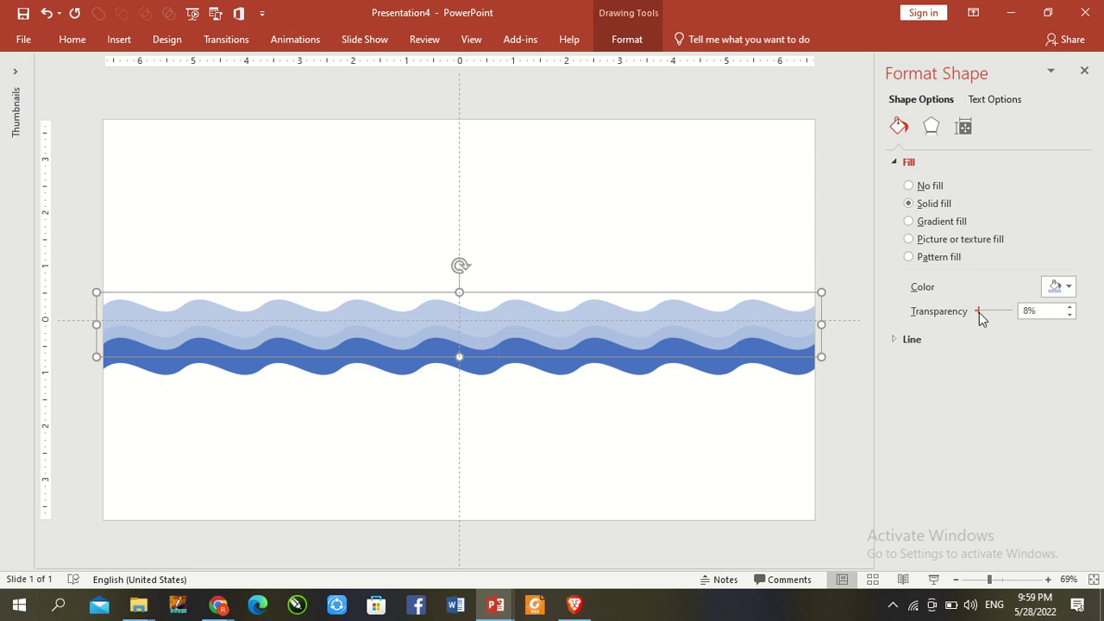
Fill the other wave band with a solid darker blue
{"action": "left_click", "coordinate": [800, 369]}
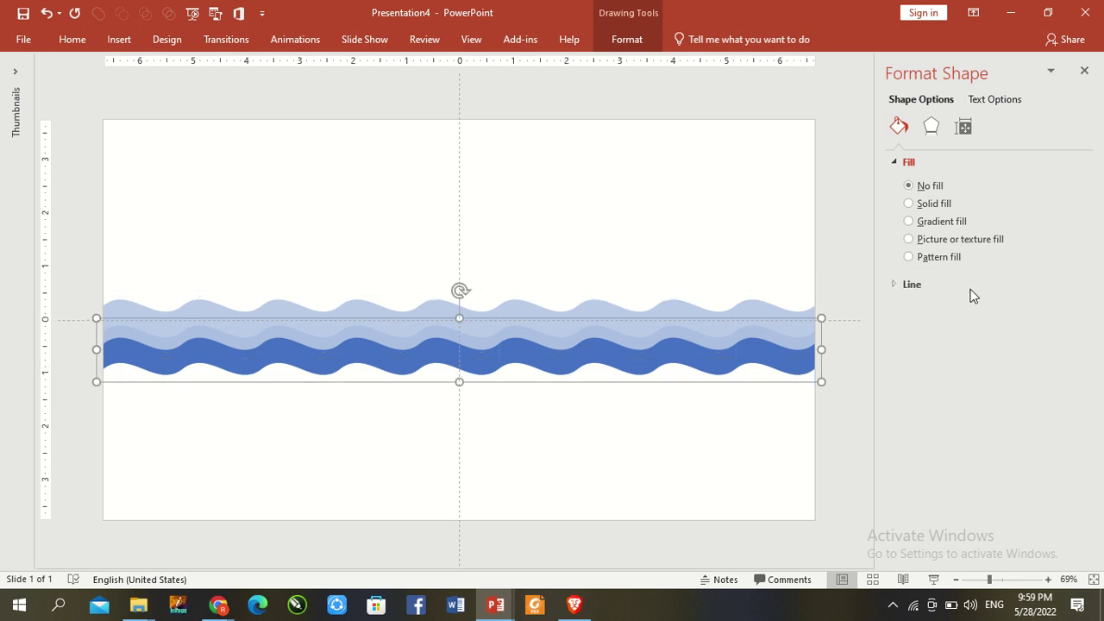
{"action": "left_click", "coordinate": [925, 207]}
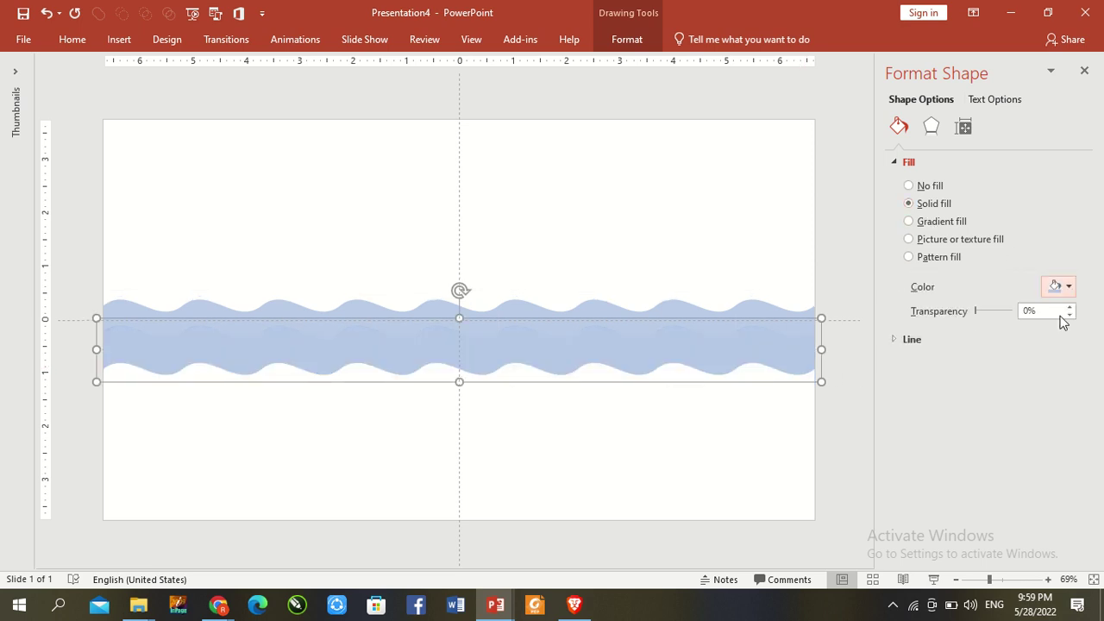
{"action": "left_click", "coordinate": [1068, 288]}
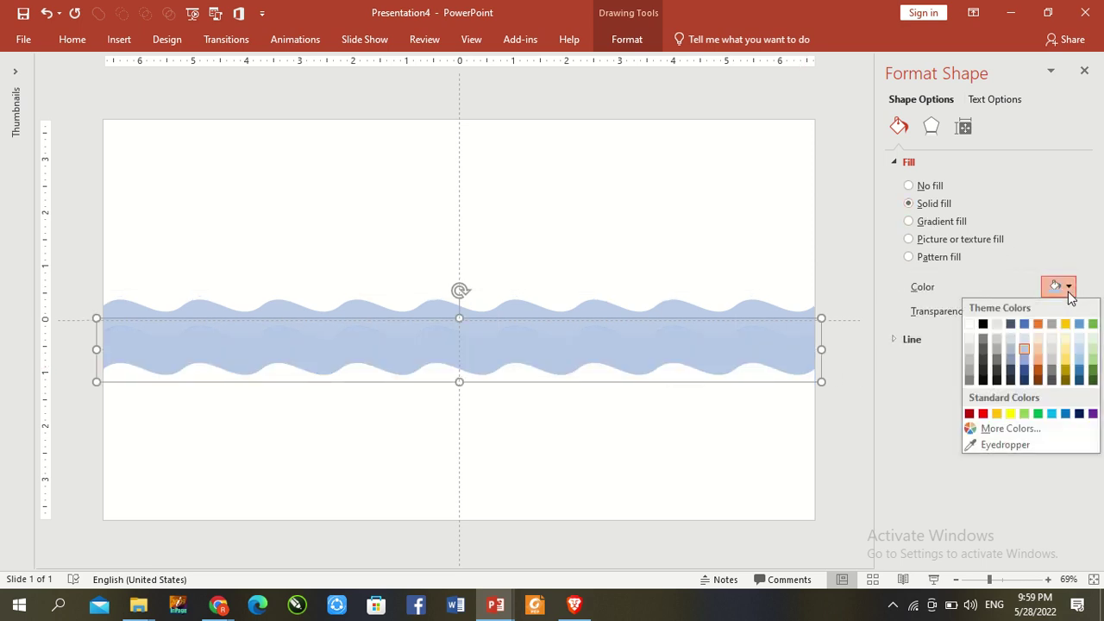
{"action": "left_click", "coordinate": [1024, 357]}
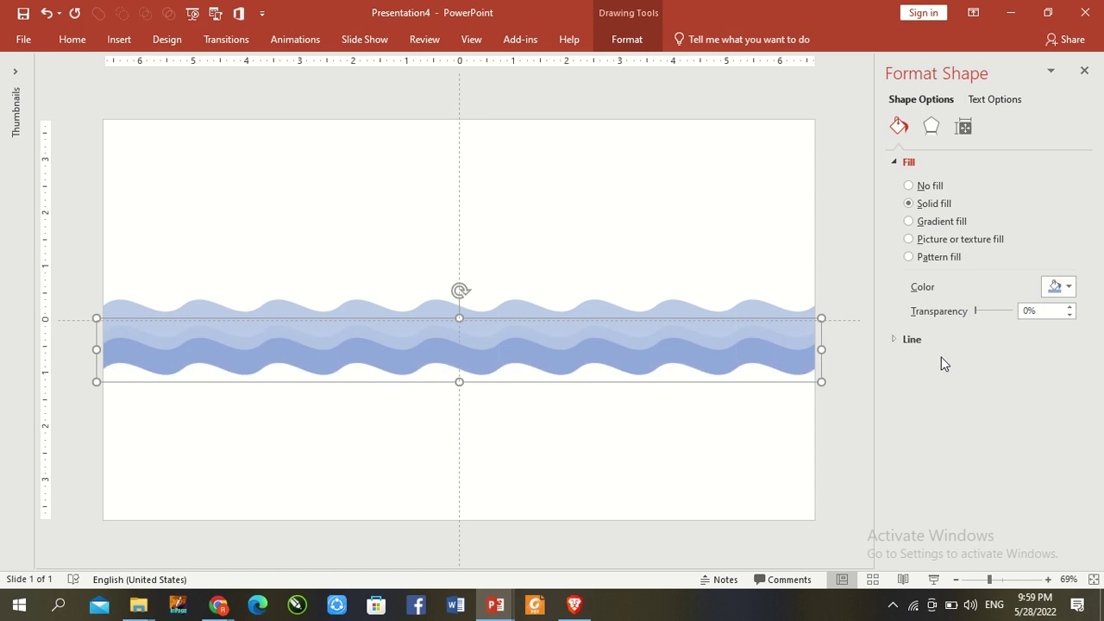
Bring the dark wave band forward and close the Format Shape pane
{"action": "left_click", "coordinate": [736, 278]}
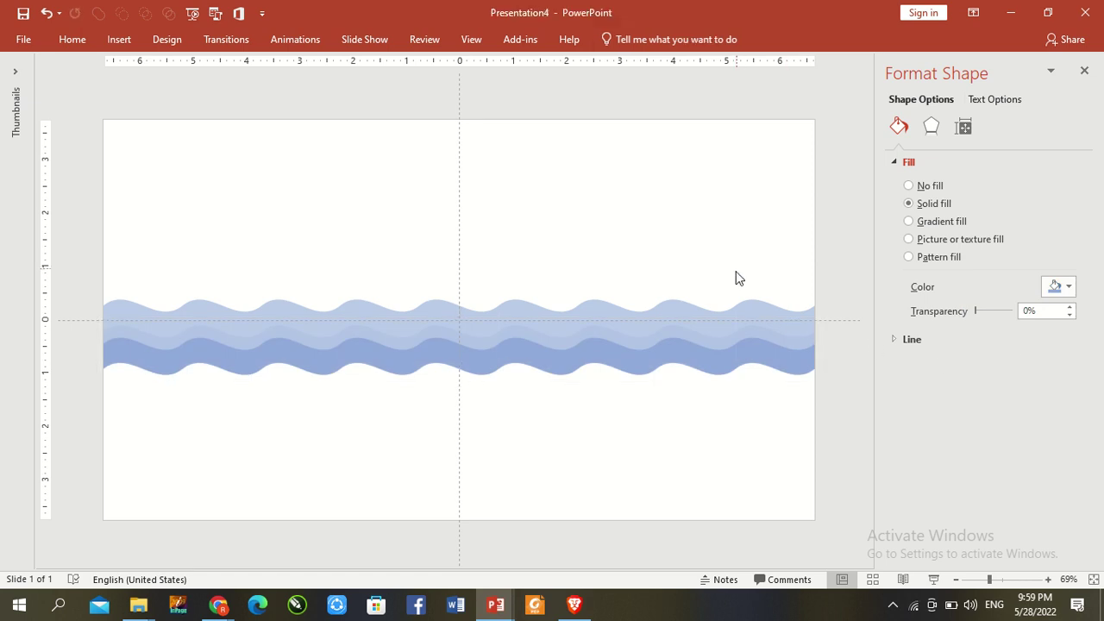
{"action": "left_click", "coordinate": [731, 360]}
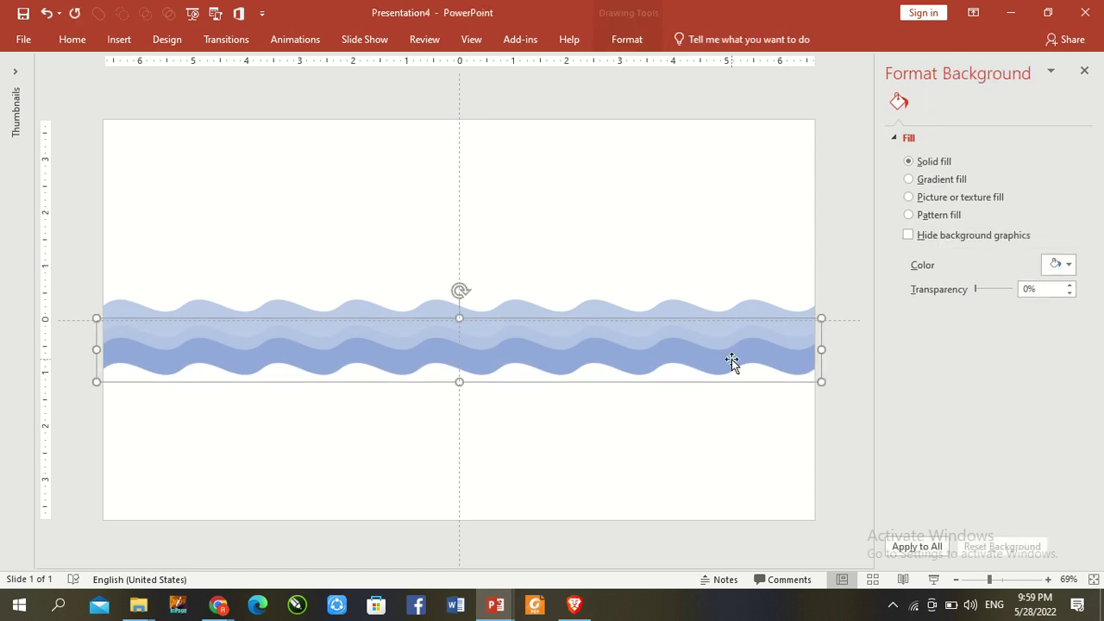
{"action": "left_click", "coordinate": [616, 48]}
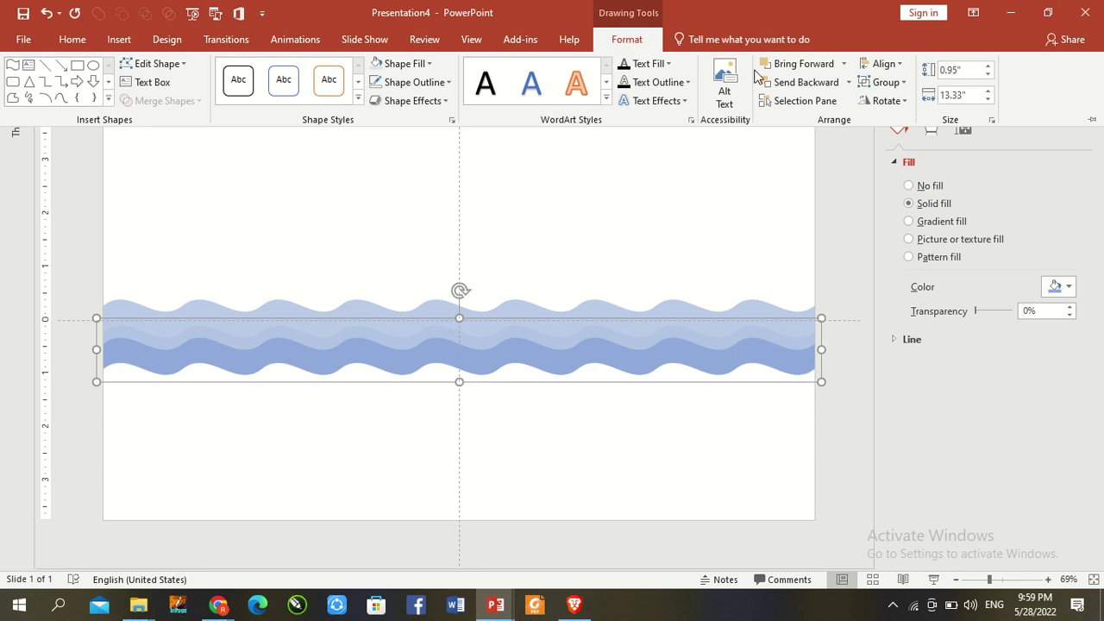
{"action": "left_click", "coordinate": [804, 66]}
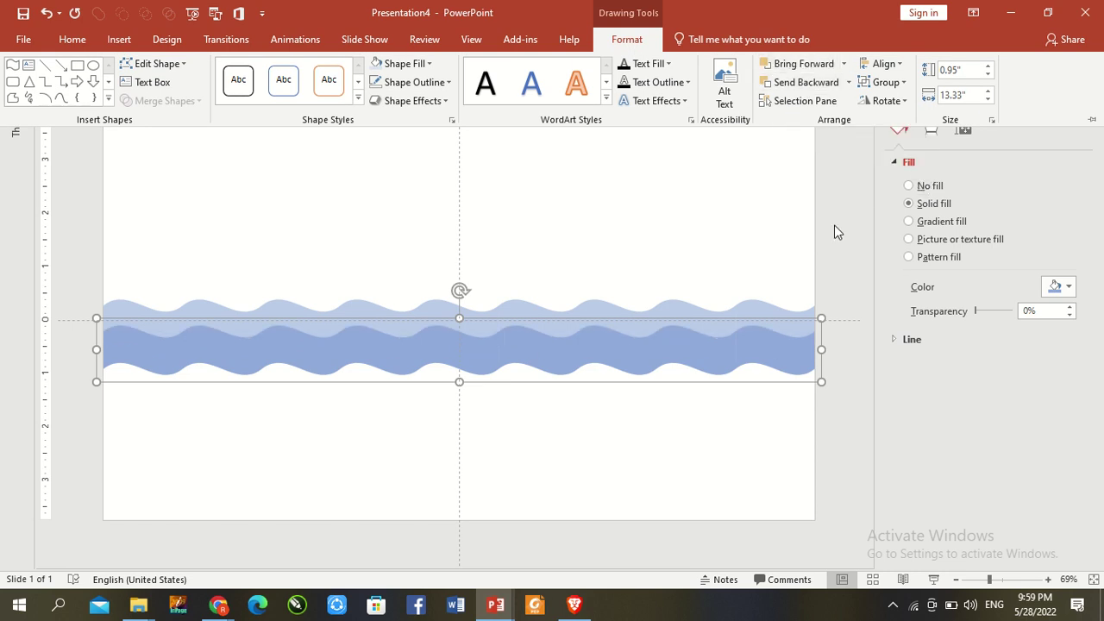
{"action": "left_click", "coordinate": [1084, 73]}
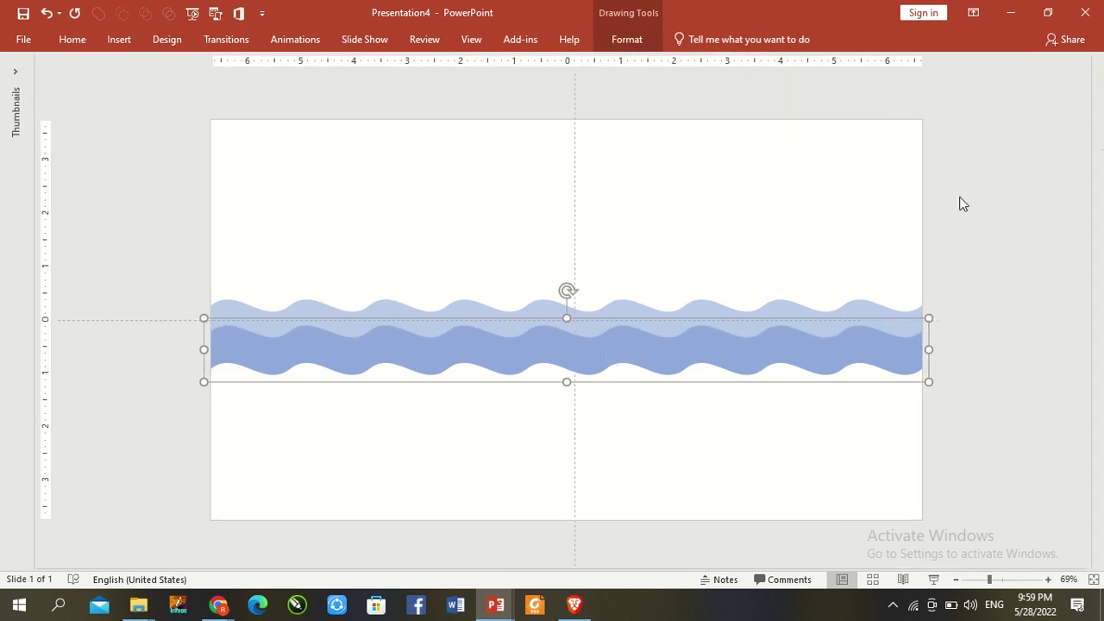
Select all wave bands and drag a copy out past the slide's left edge
{"action": "left_click", "coordinate": [984, 580]}
{"action": "left_click", "coordinate": [955, 485]}
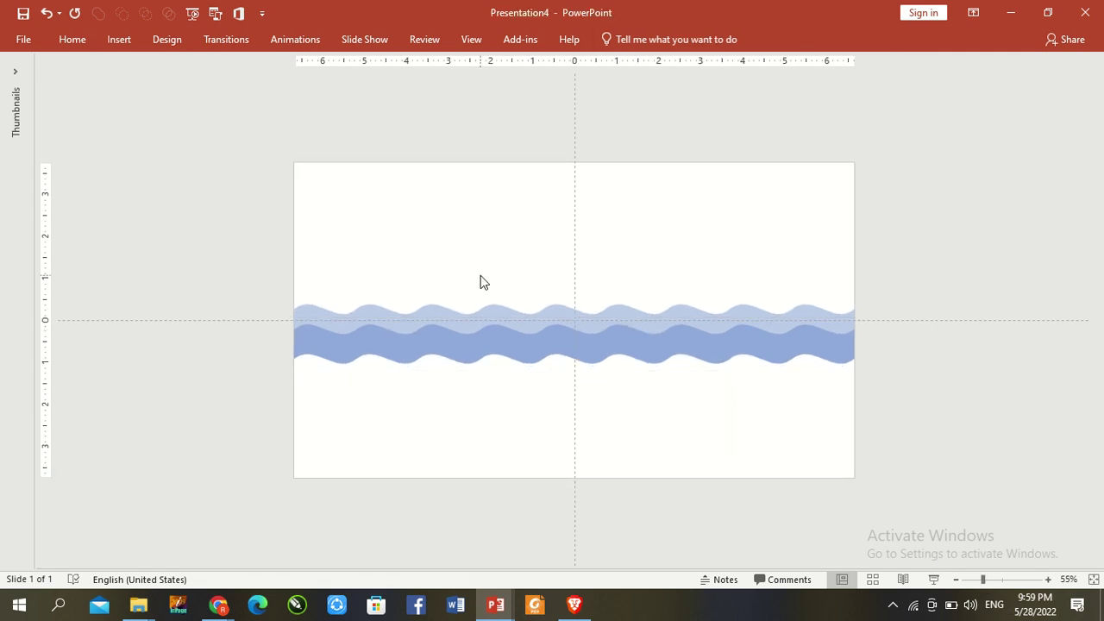
{"action": "key", "text": "ctrl+a"}
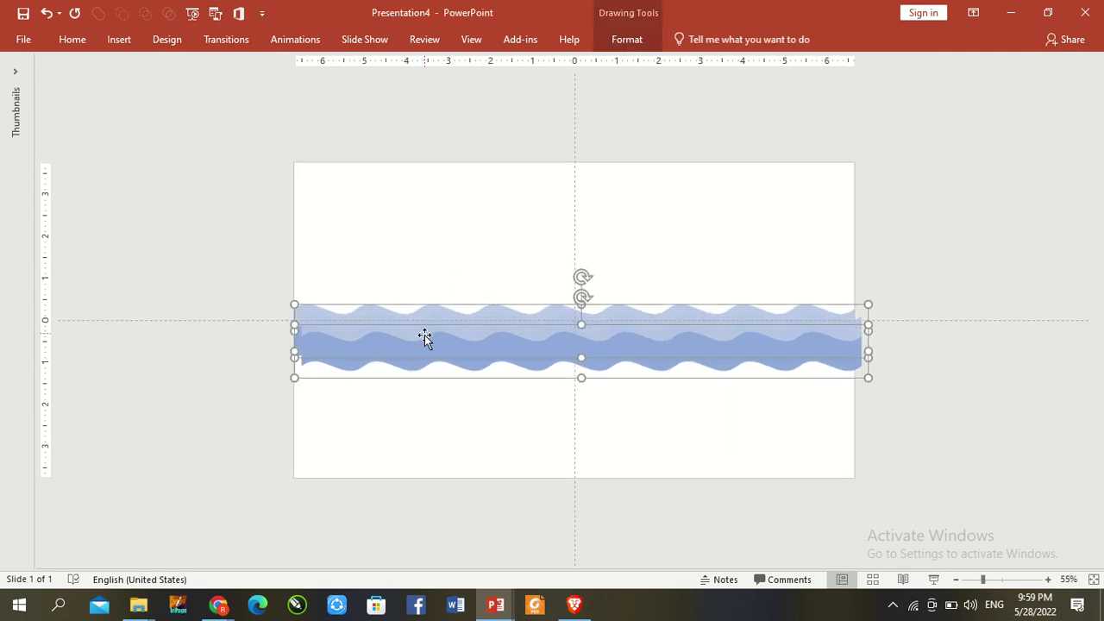
{"action": "left_click_drag", "start_coordinate": [425, 335], "coordinate": [40, 318]}
{"action": "left_click", "coordinate": [969, 581]}
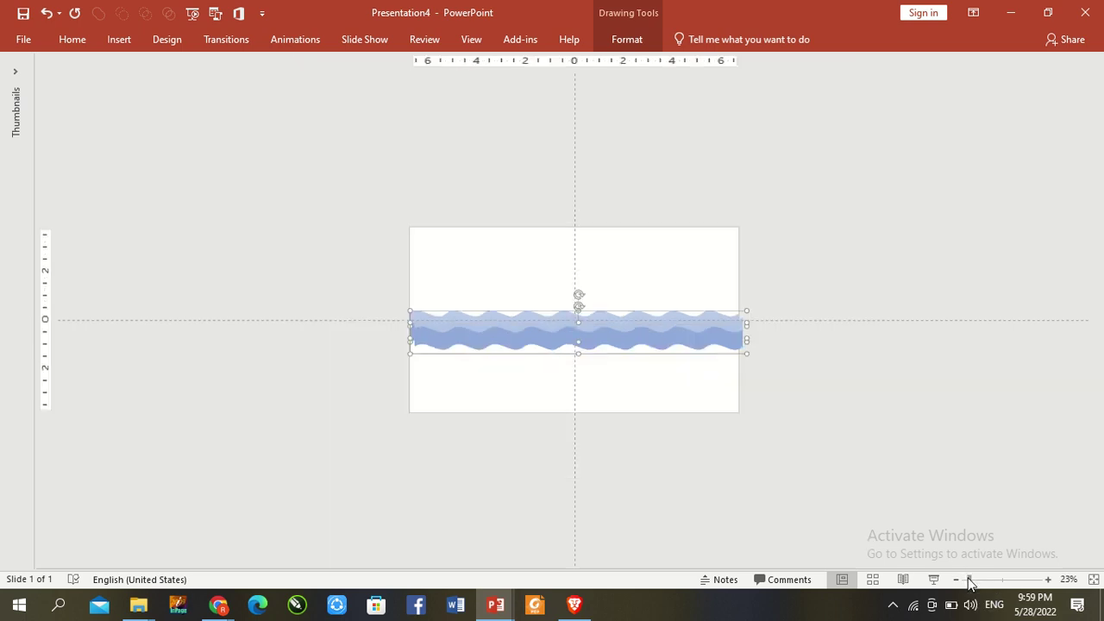
{"action": "left_click_drag", "start_coordinate": [551, 330], "coordinate": [318, 324]}
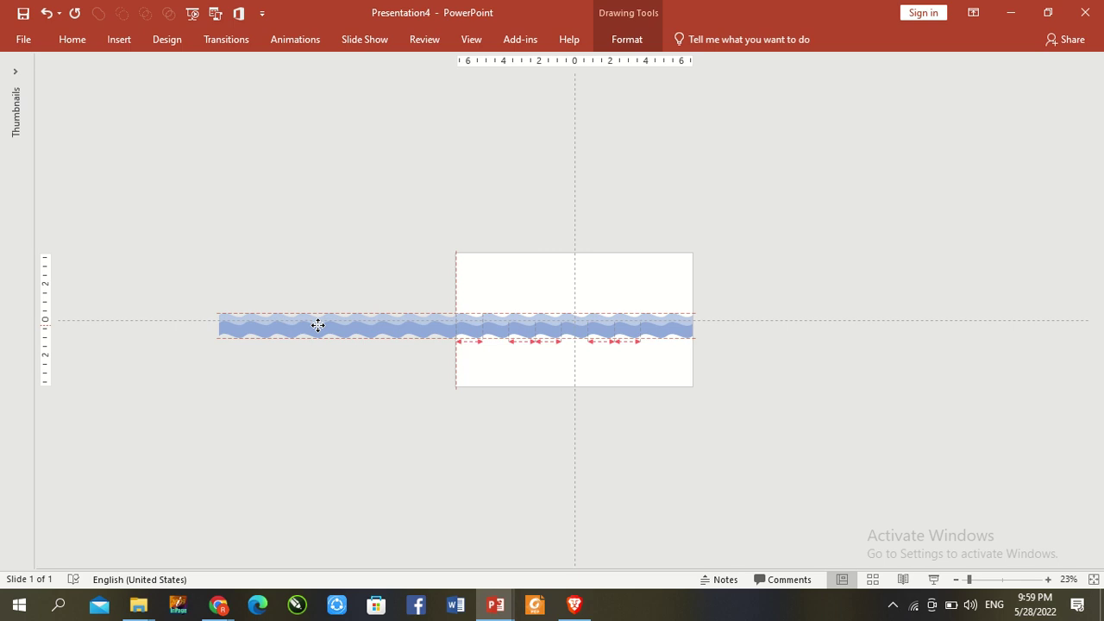
Drop the wave copy left of the slide and zoom back in
{"action": "left_click_drag", "start_coordinate": [317, 325], "coordinate": [317, 323]}
{"action": "left_click", "coordinate": [645, 354]}
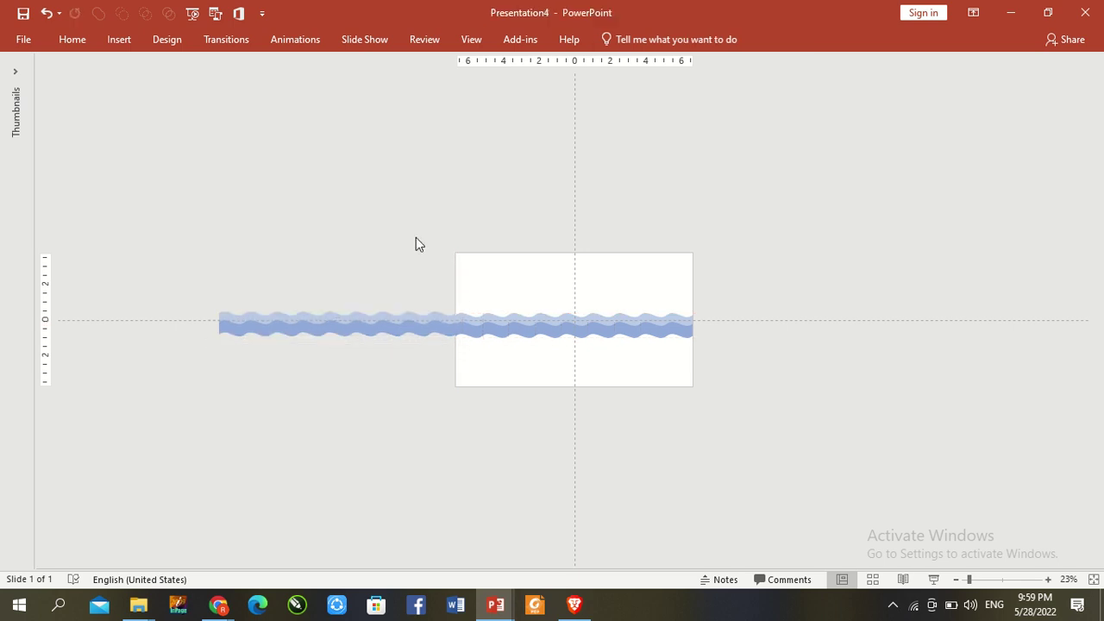
{"action": "left_click", "coordinate": [983, 581]}
{"action": "left_click", "coordinate": [485, 320]}
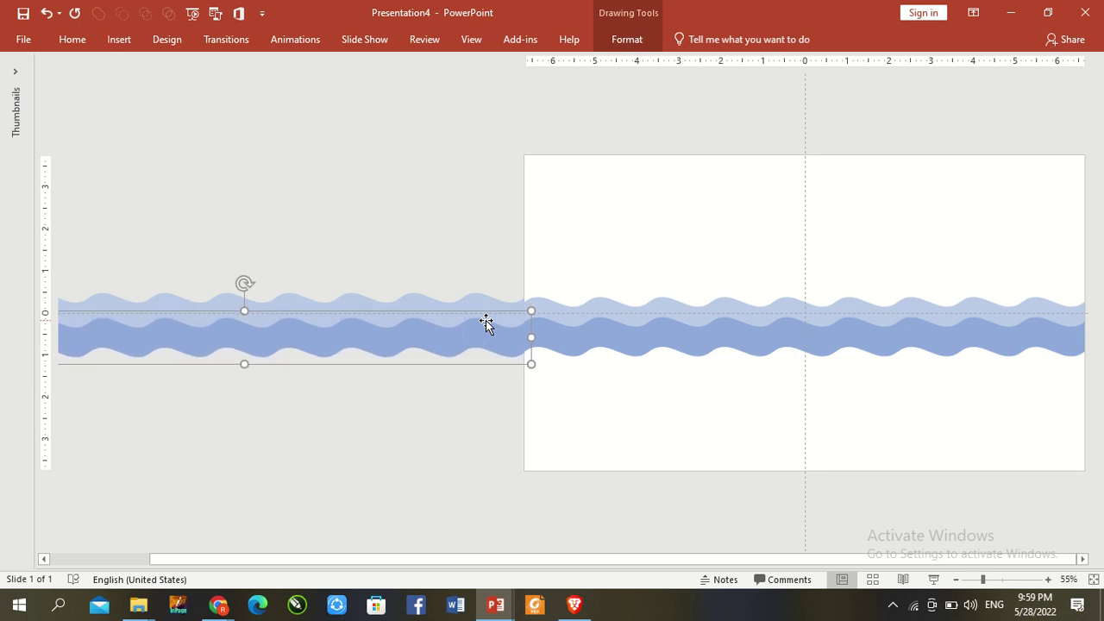
{"action": "left_click", "coordinate": [544, 417]}
{"action": "left_click", "coordinate": [492, 345]}
Nudge the left copy down to align with the original and group both waves
{"action": "left_click", "coordinate": [572, 334]}
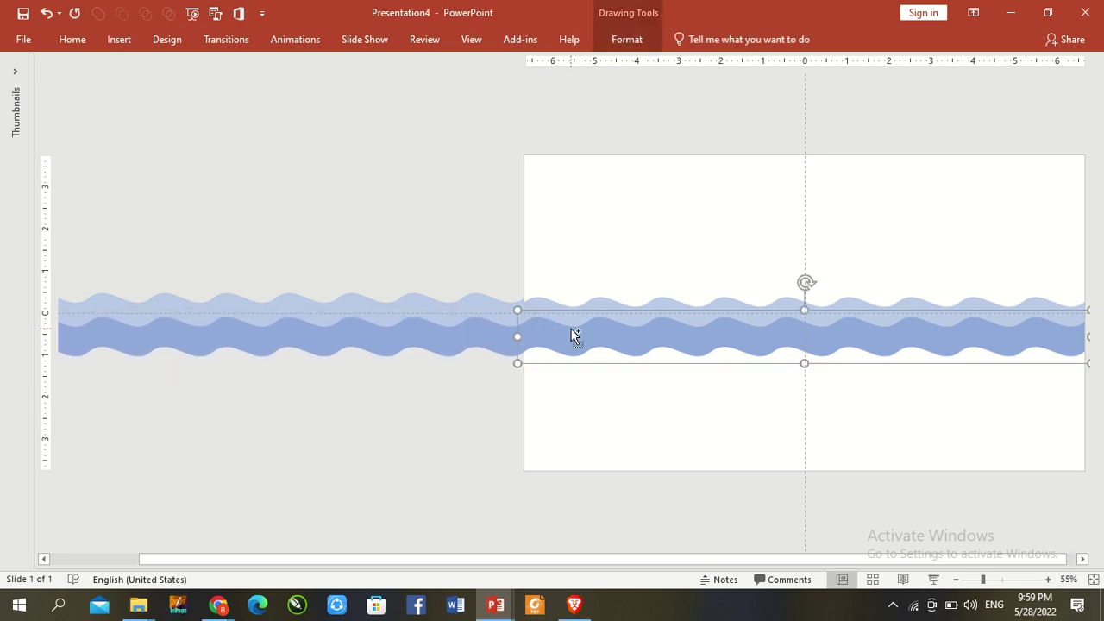
{"action": "left_click", "coordinate": [499, 337], "text": "shift"}
{"action": "left_click", "coordinate": [487, 253]}
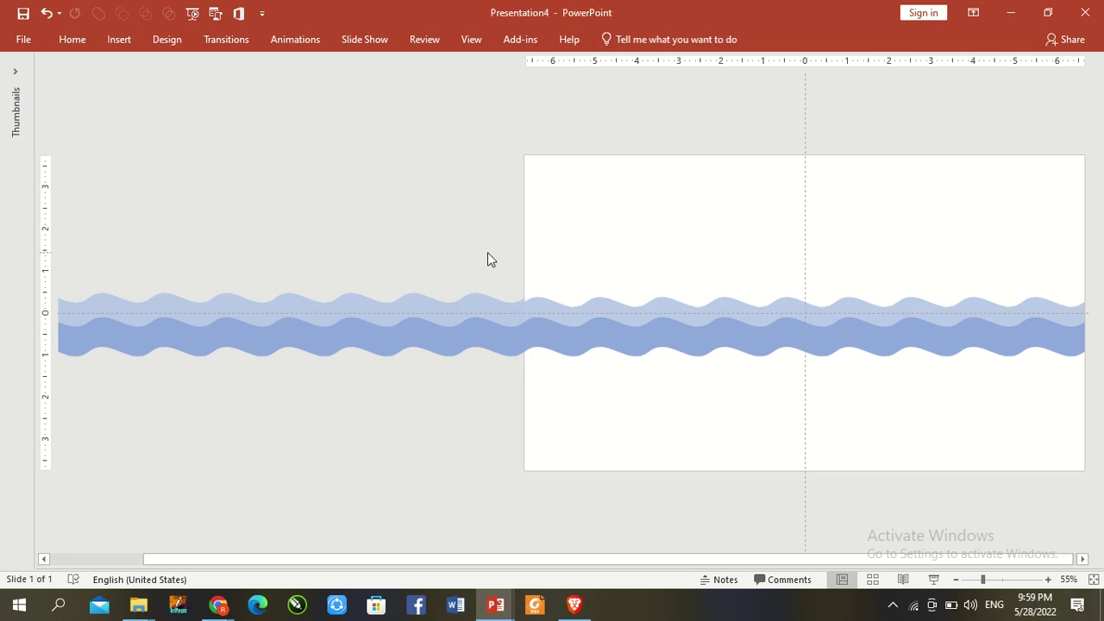
{"action": "left_click", "coordinate": [490, 302]}
{"action": "key", "text": "Down"}
{"action": "key", "text": "Down"}
{"action": "key", "text": "Down"}
{"action": "key", "text": "Down"}
{"action": "left_click", "coordinate": [543, 307], "text": "shift"}
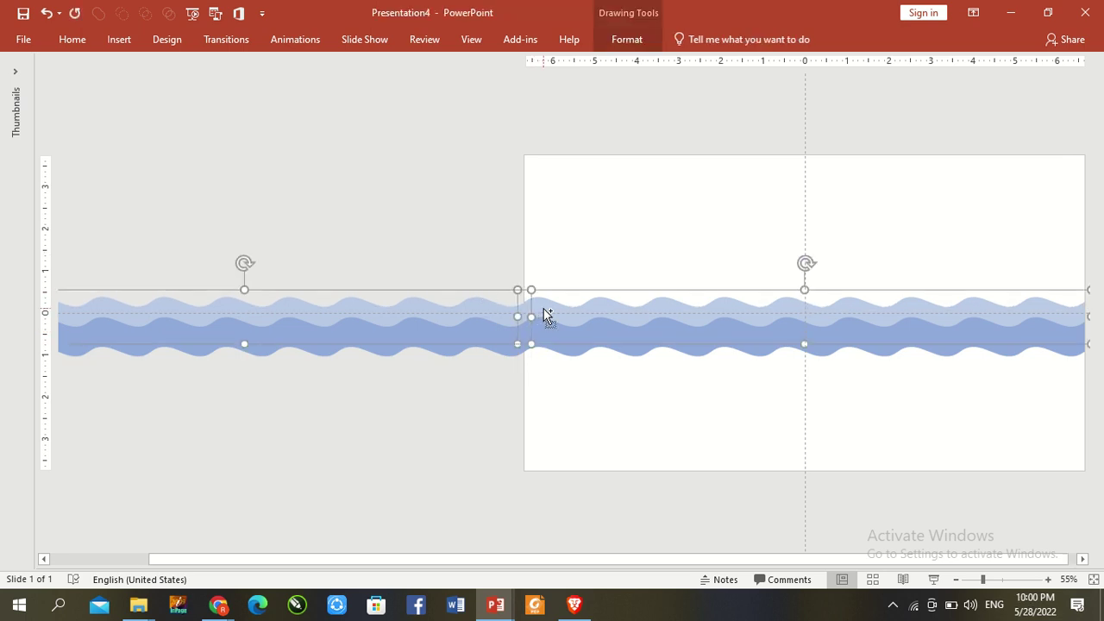
{"action": "key", "text": "ctrl+g"}
{"action": "left_click", "coordinate": [537, 224]}
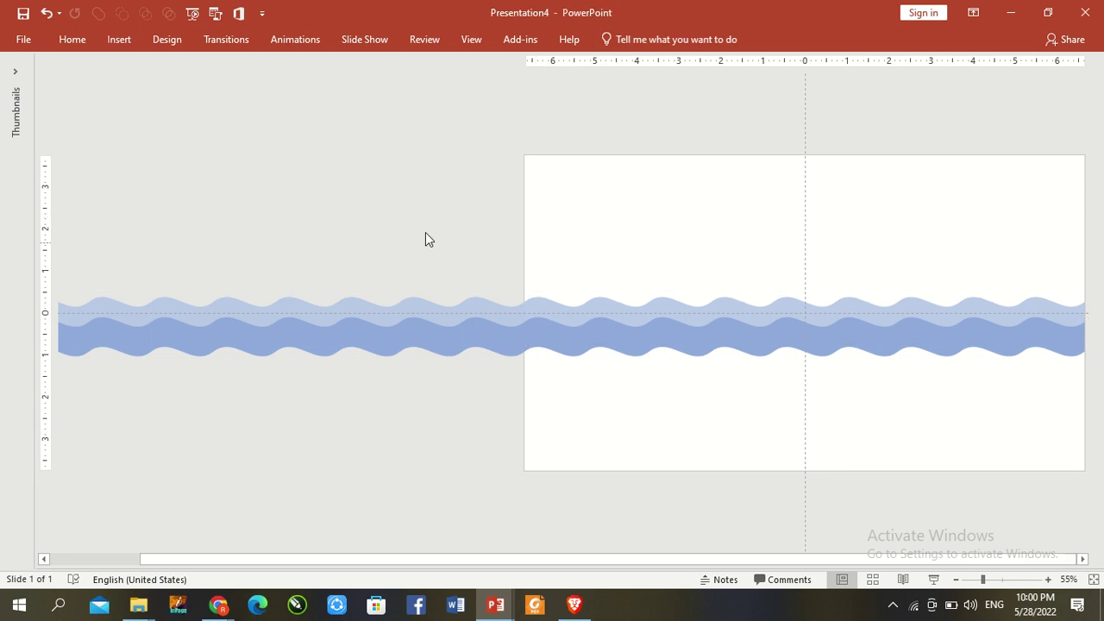
Add a Lines motion path animation to the wave group
{"action": "left_click", "coordinate": [304, 43]}
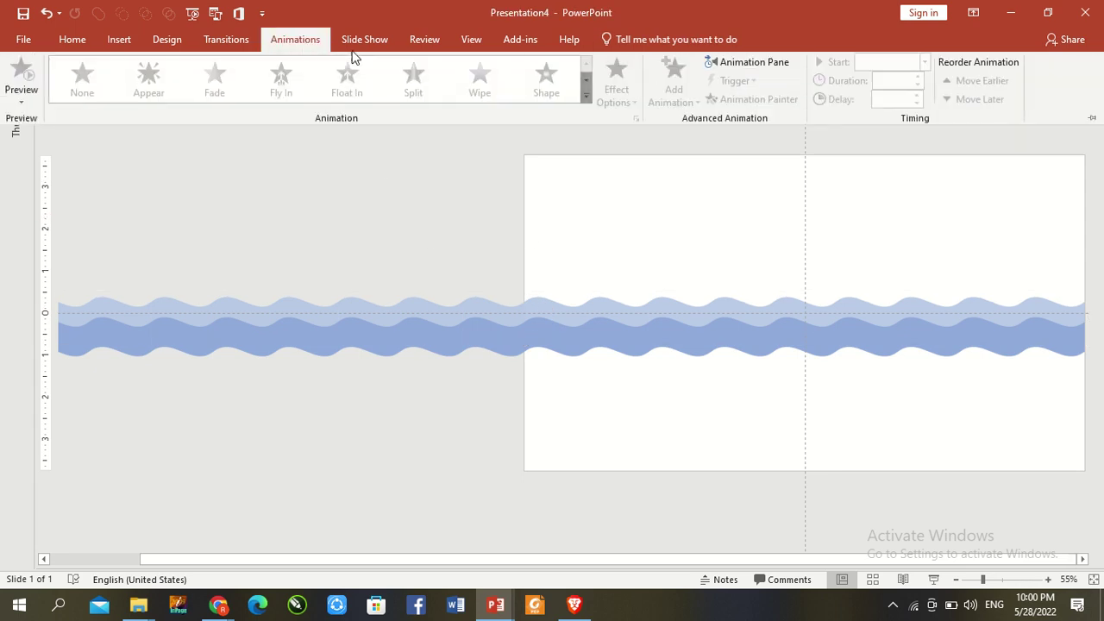
{"action": "key", "text": "ctrl+F1"}
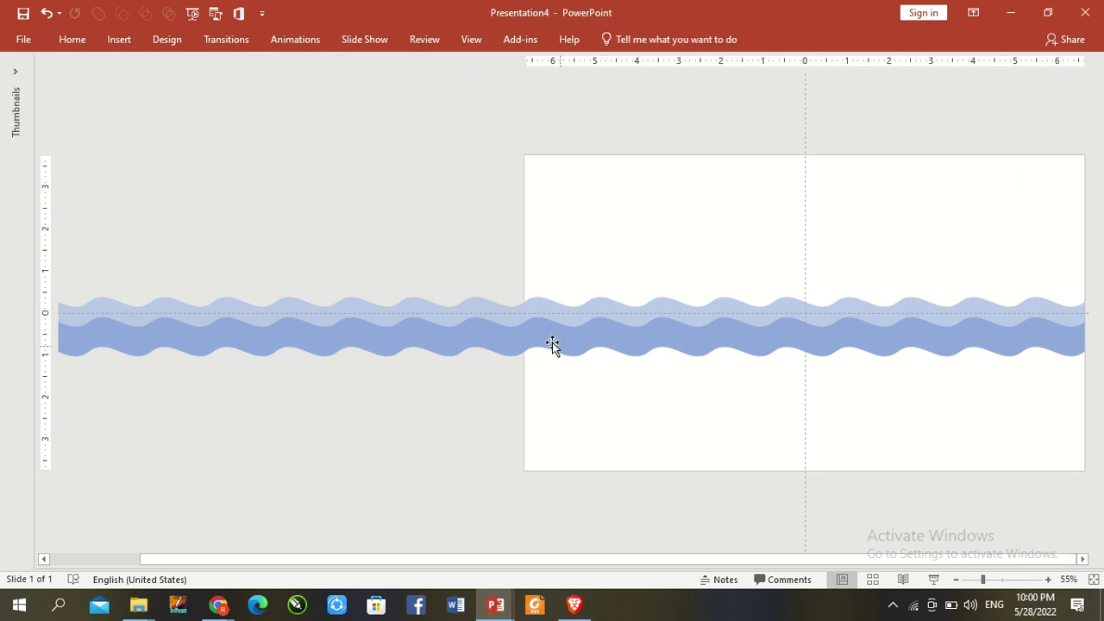
{"action": "left_click", "coordinate": [551, 346]}
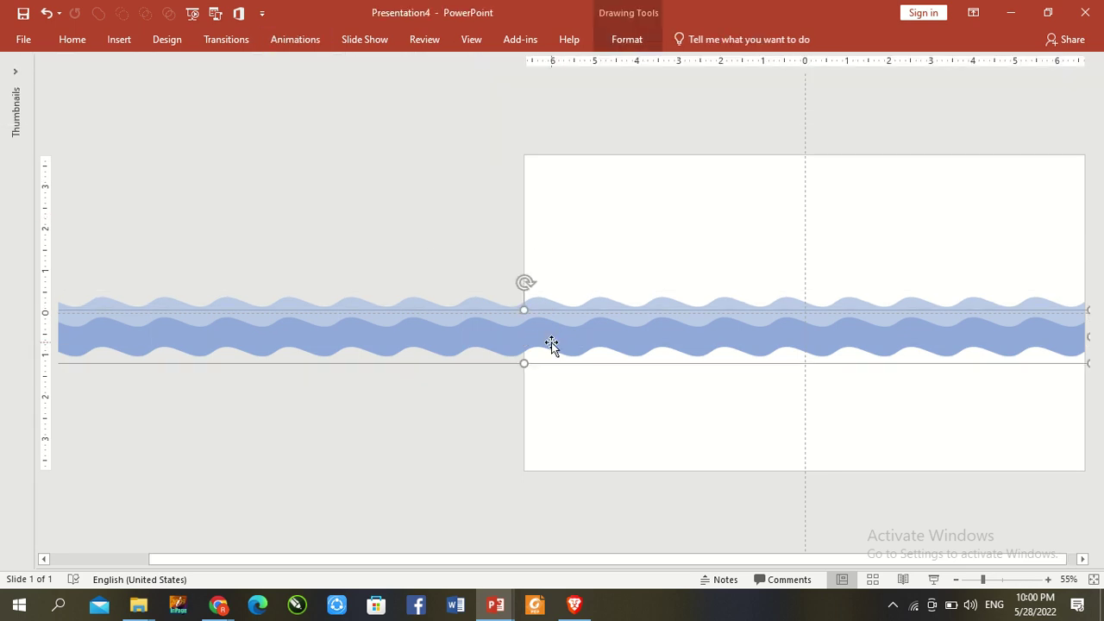
{"action": "left_click", "coordinate": [307, 40]}
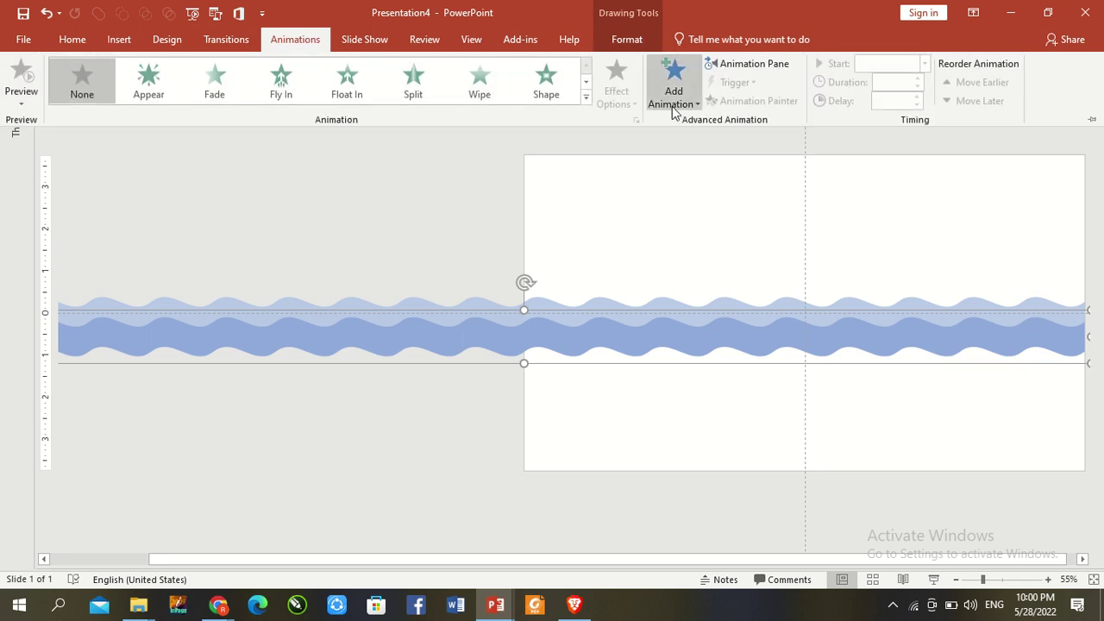
{"action": "left_click", "coordinate": [672, 95]}
{"action": "left_click", "coordinate": [586, 104]}
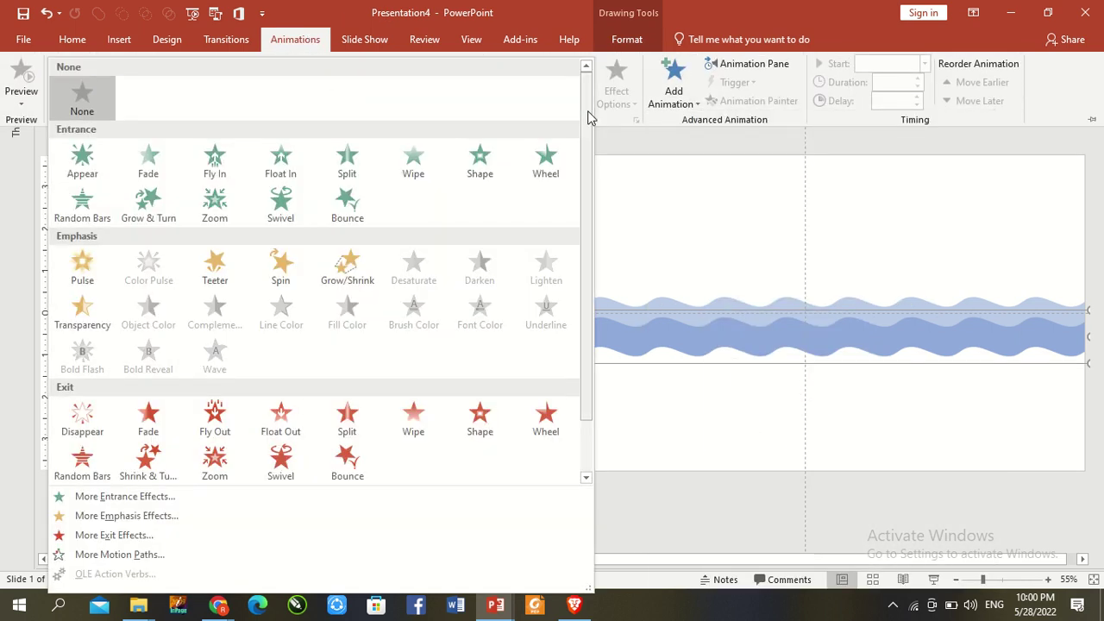
{"action": "scroll", "coordinate": [568, 260], "scroll_direction": "down", "scroll_amount": 1}
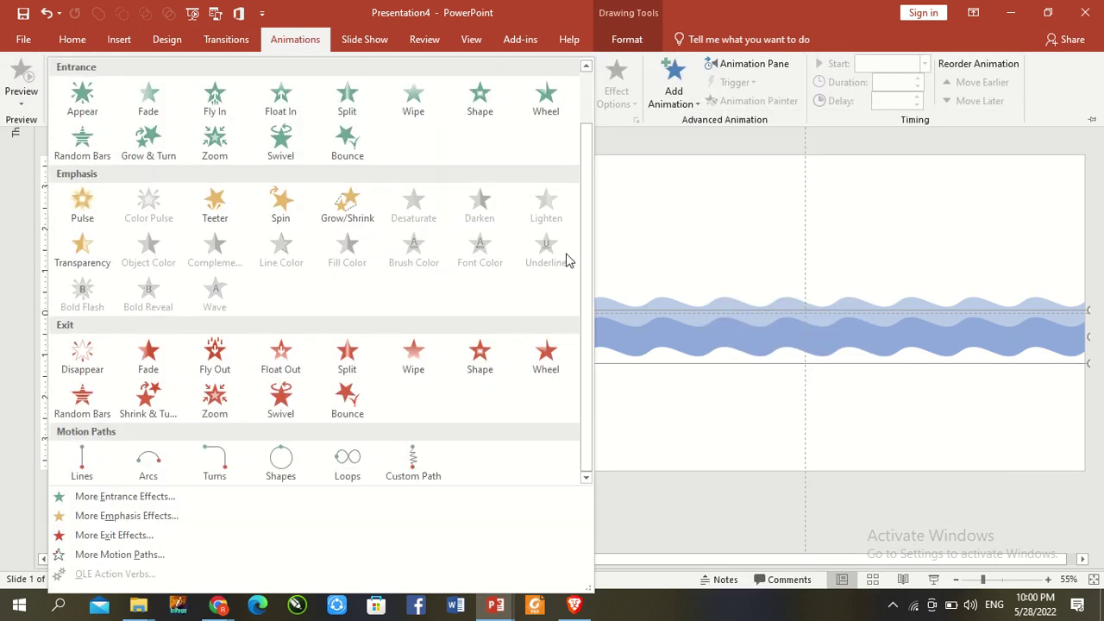
{"action": "left_click", "coordinate": [80, 470]}
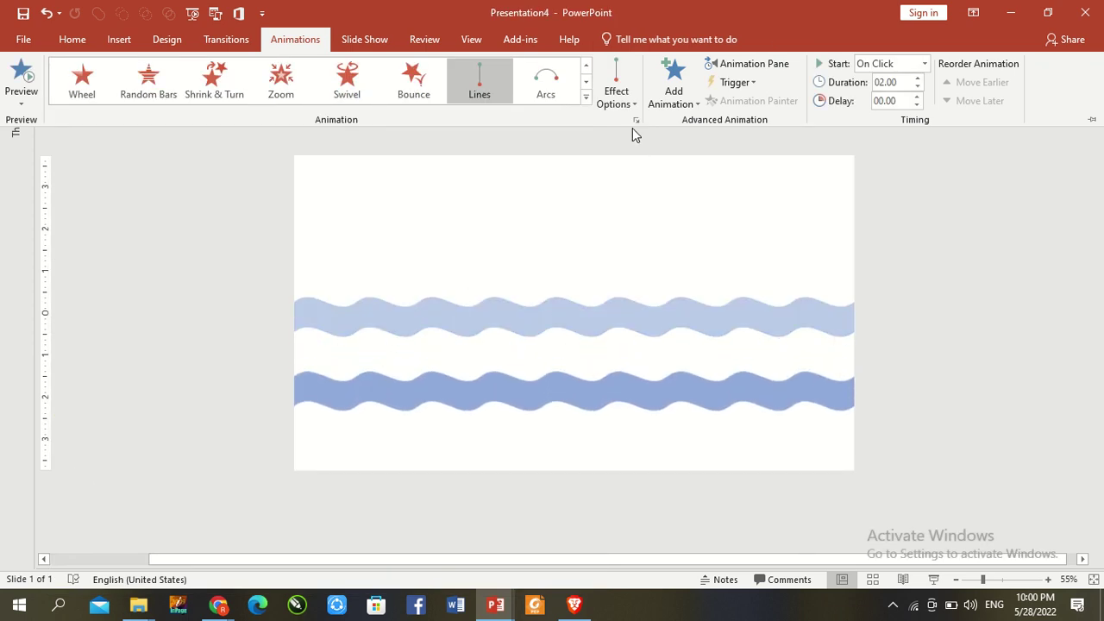
Set the motion path direction to Left
{"action": "left_click", "coordinate": [620, 102]}
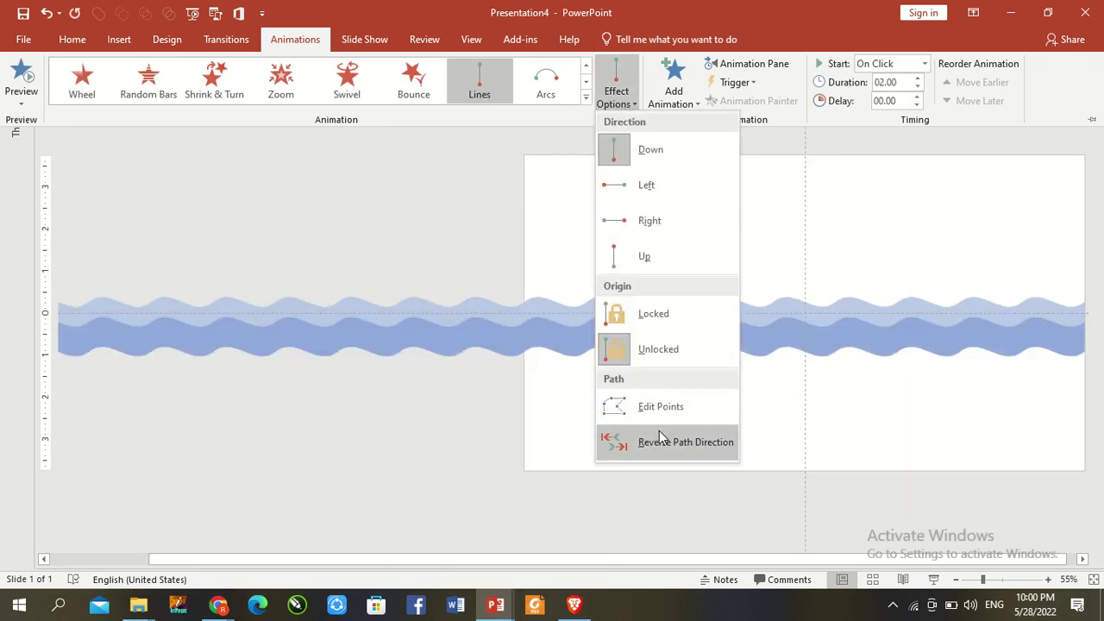
{"action": "left_click", "coordinate": [659, 431]}
{"action": "left_click", "coordinate": [616, 93]}
{"action": "left_click", "coordinate": [627, 190]}
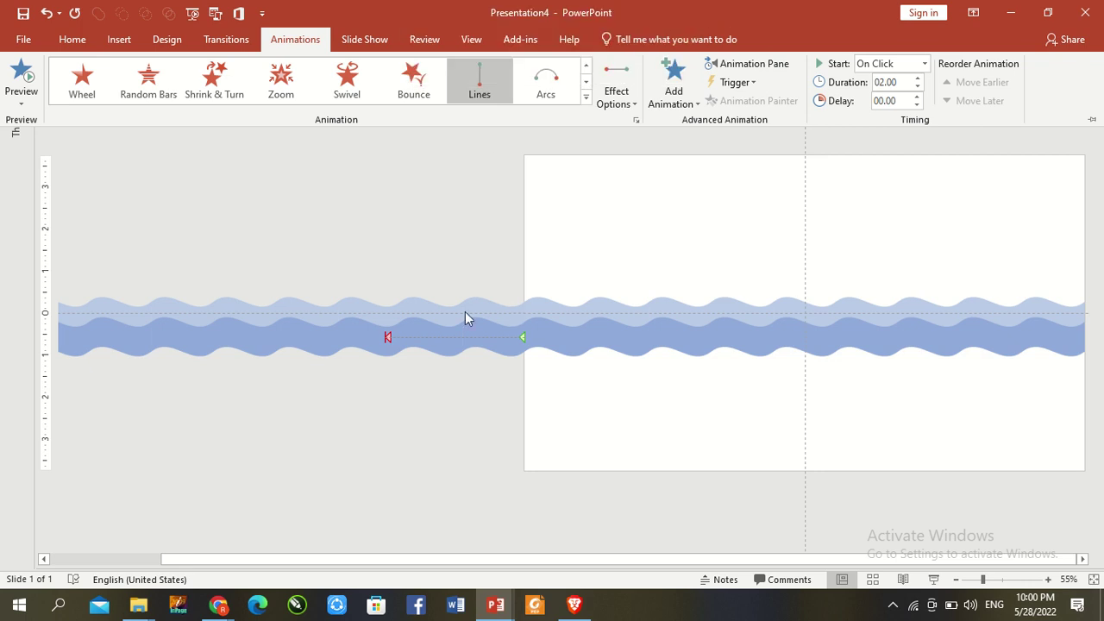
Stretch the motion path endpoint and shift the wave group to align with the slide edge
{"action": "left_click", "coordinate": [522, 338]}
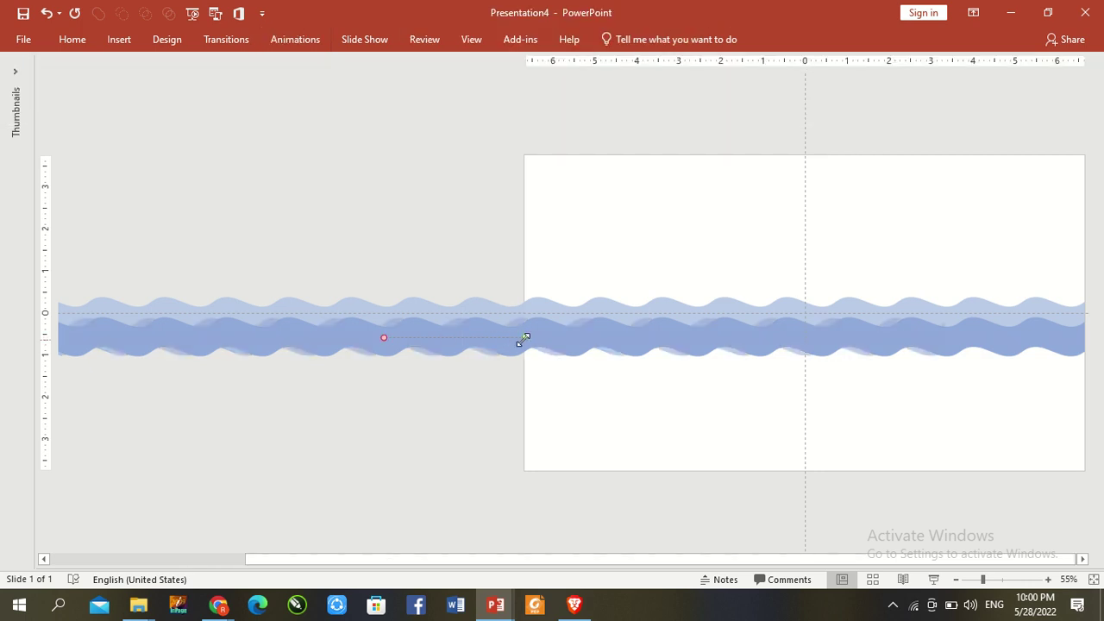
{"action": "mouse_move", "coordinate": [523, 339]}
{"action": "left_mouse_down"}
{"action": "mouse_move", "coordinate": [973, 353]}
{"action": "mouse_move", "coordinate": [1084, 334]}
{"action": "left_mouse_up"}
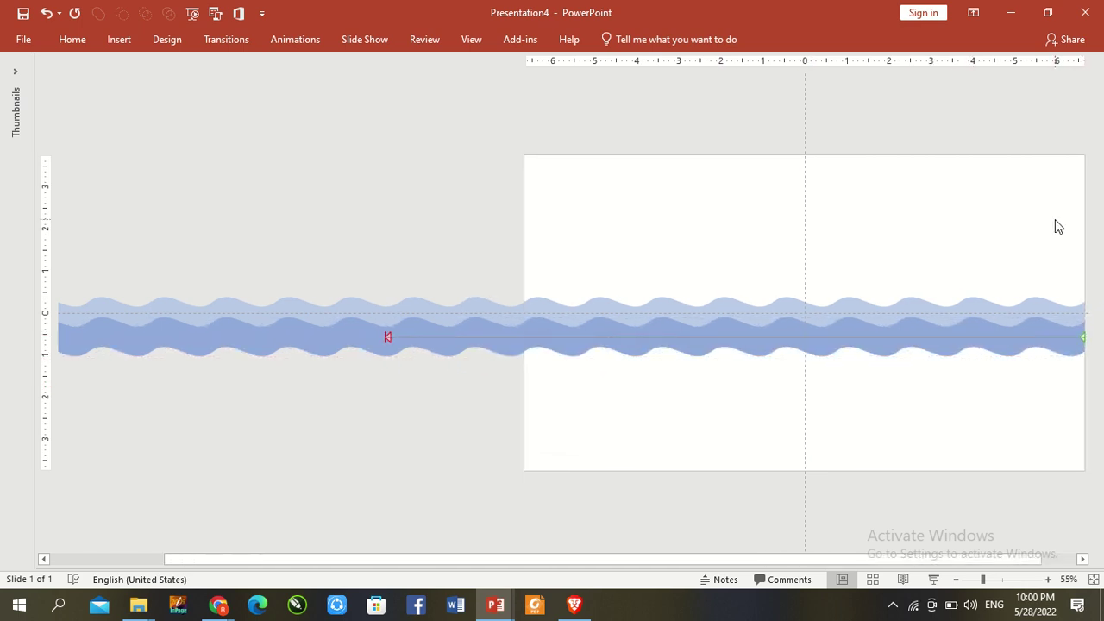
{"action": "left_click", "coordinate": [386, 338]}
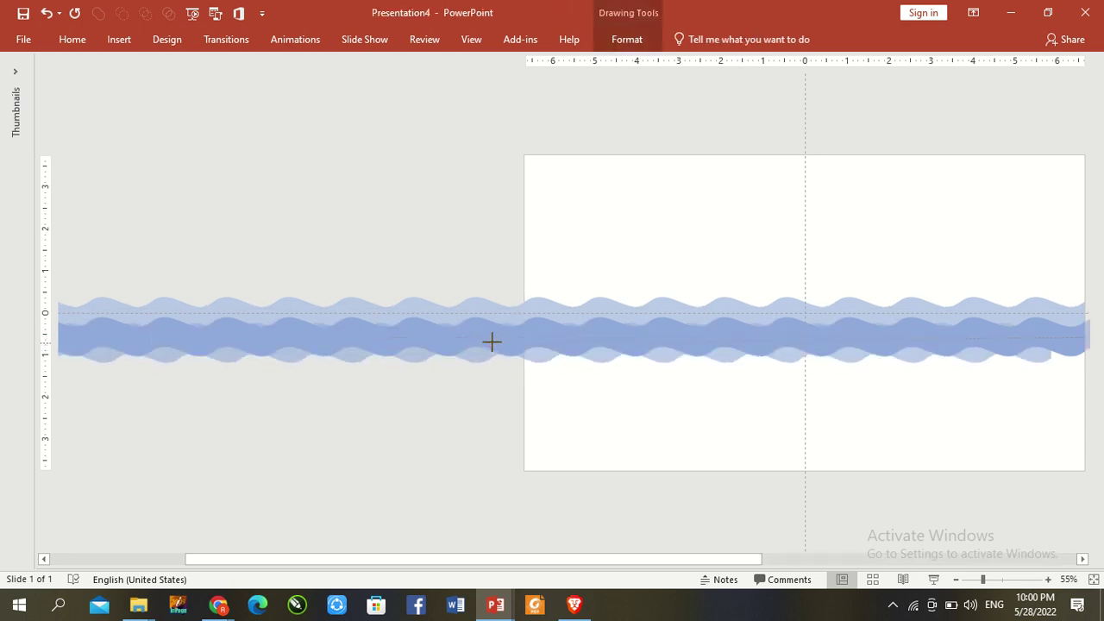
{"action": "left_click_drag", "start_coordinate": [514, 338], "coordinate": [527, 340]}
{"action": "left_click", "coordinate": [557, 288]}
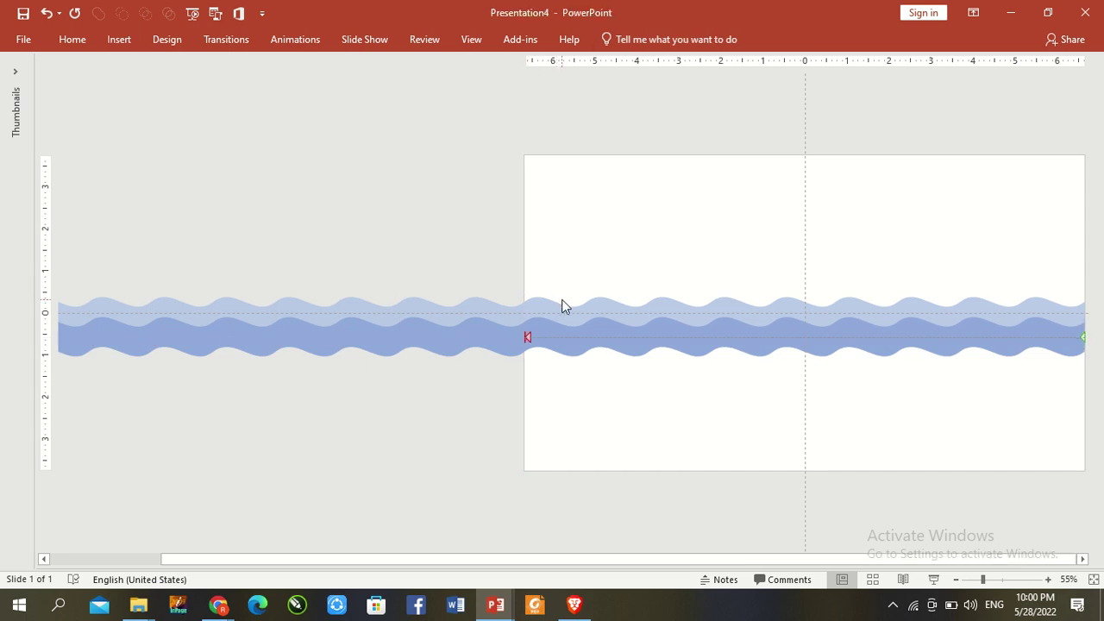
Apply a Lines motion path to the other wave group, directed Right
{"action": "left_click", "coordinate": [479, 307]}
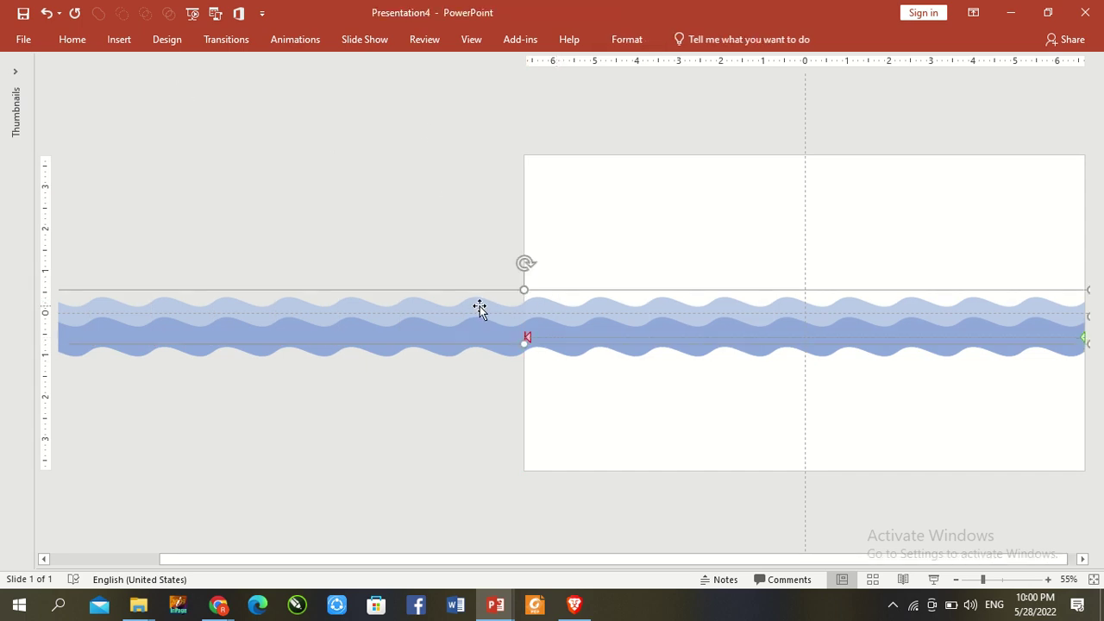
{"action": "left_click", "coordinate": [284, 40]}
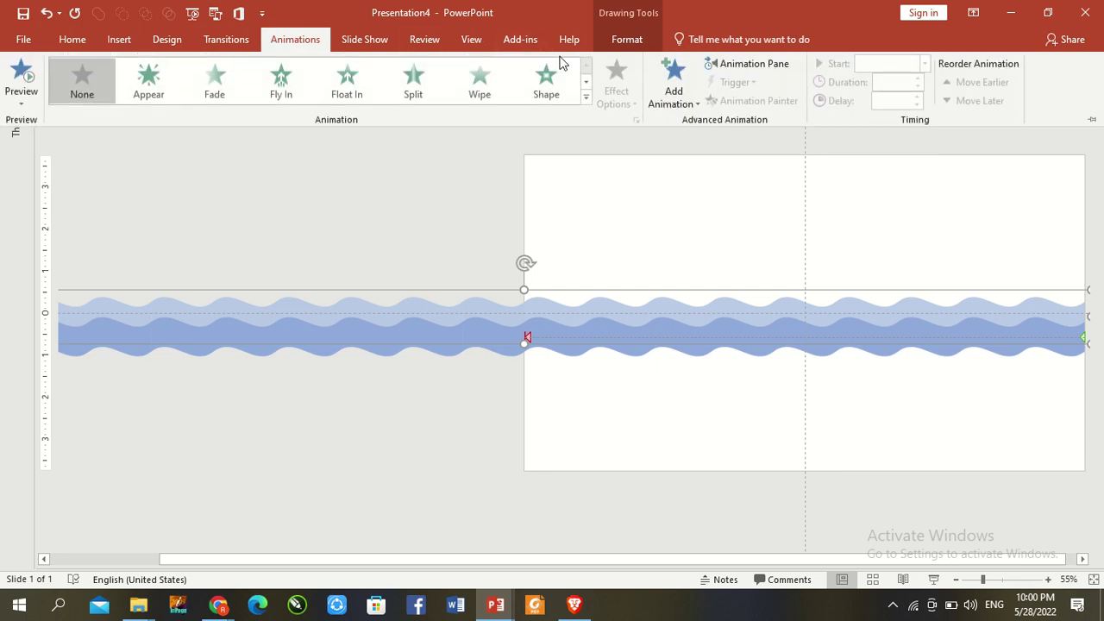
{"action": "left_click", "coordinate": [587, 101]}
{"action": "scroll", "coordinate": [586, 319], "scroll_direction": "down", "scroll_amount": 2}
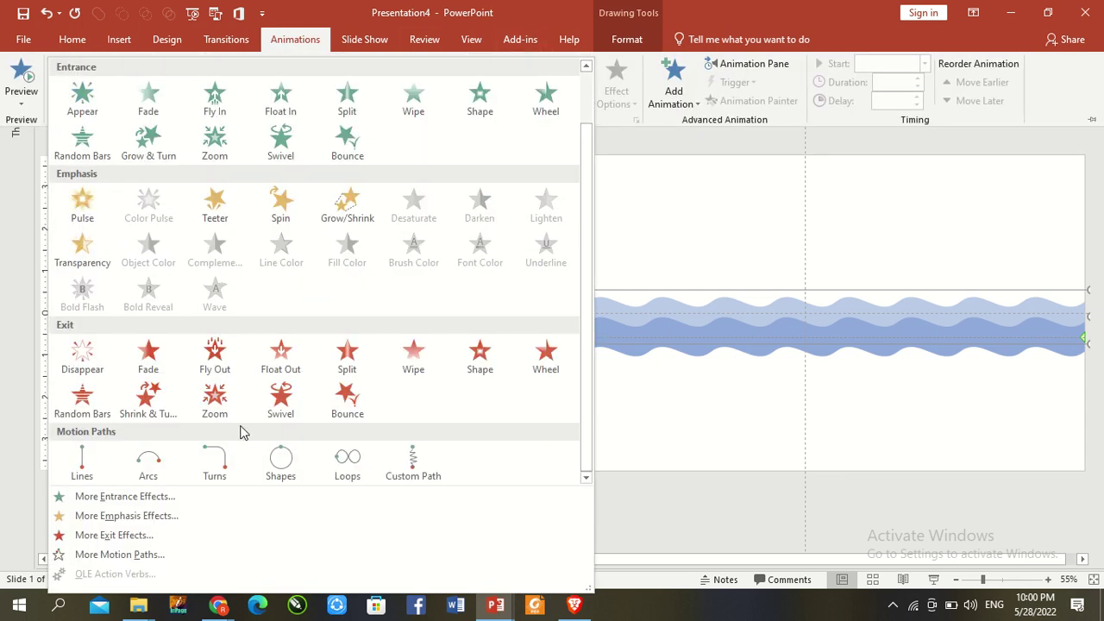
{"action": "left_click", "coordinate": [82, 470]}
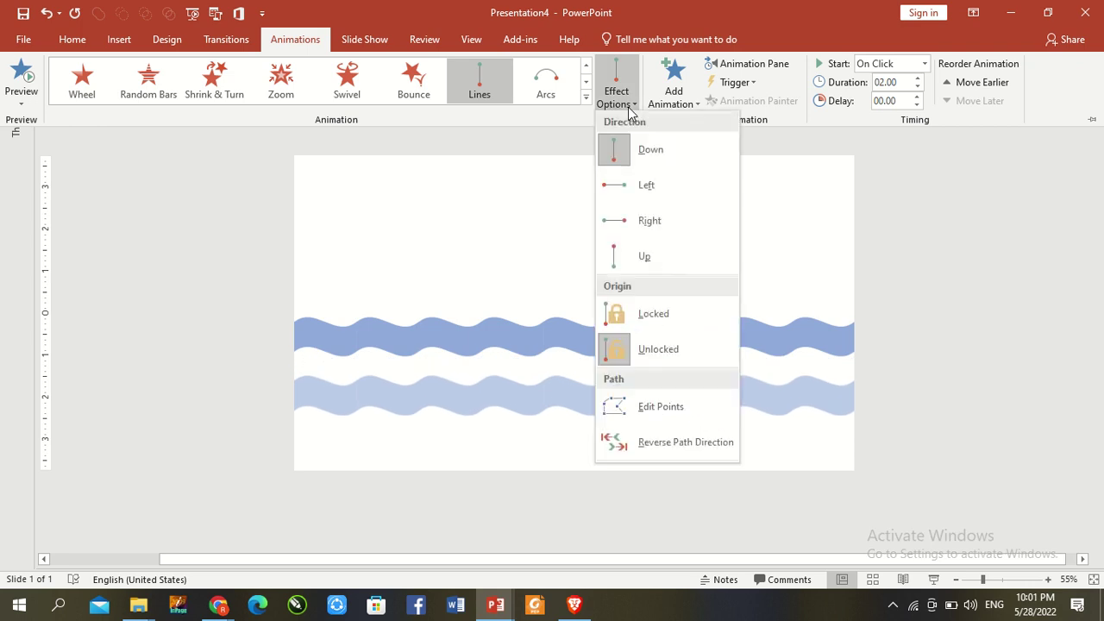
{"action": "left_click", "coordinate": [633, 221]}
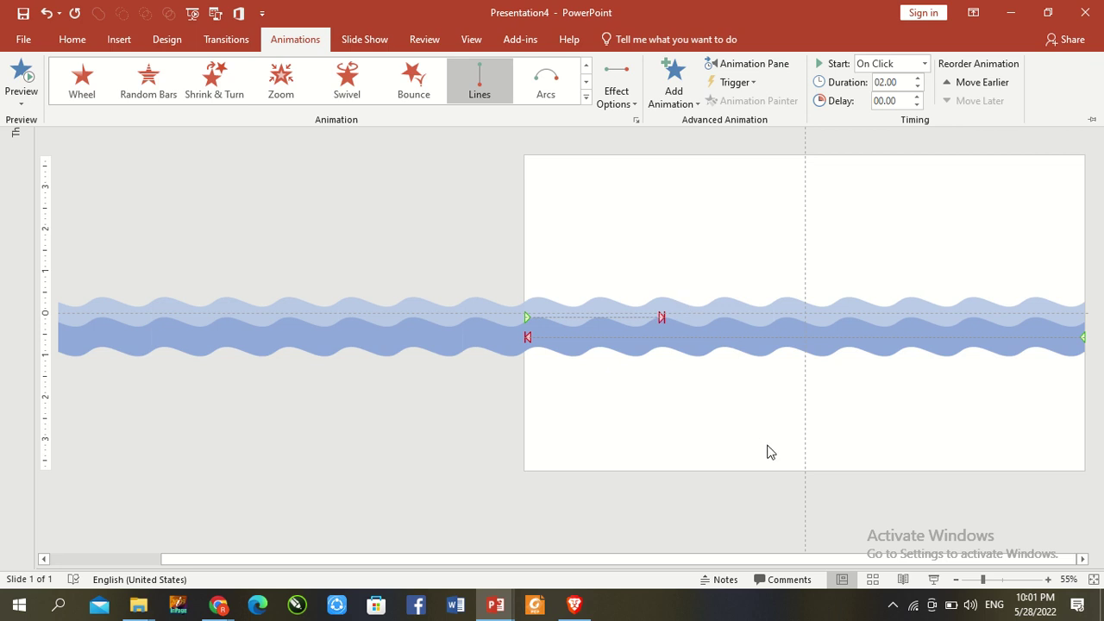
{"action": "left_click", "coordinate": [968, 580]}
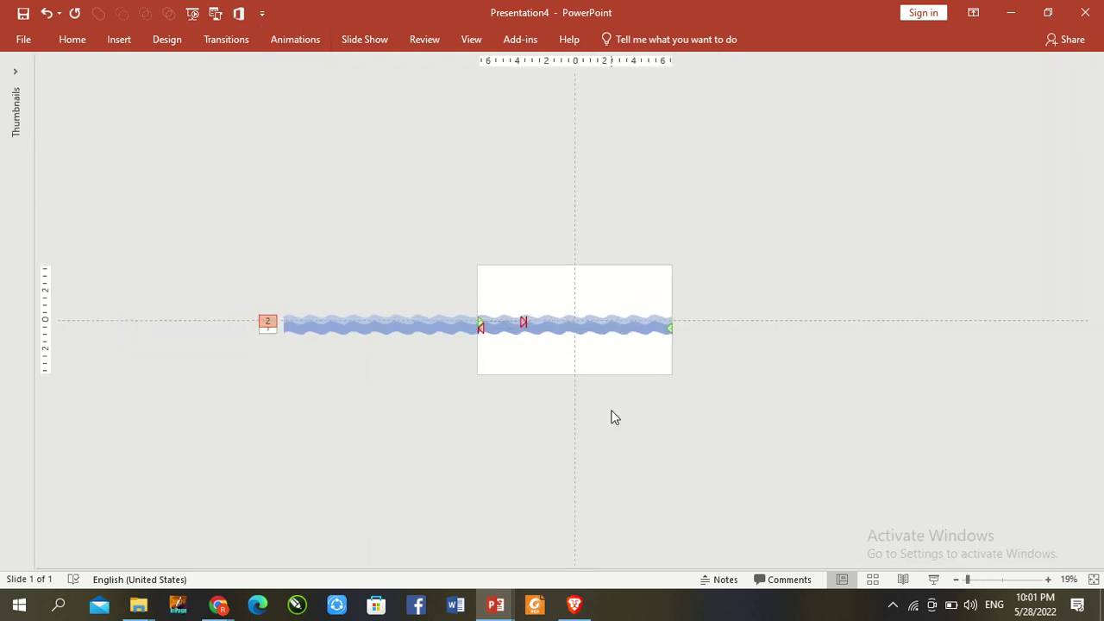
{"action": "left_click", "coordinate": [522, 320]}
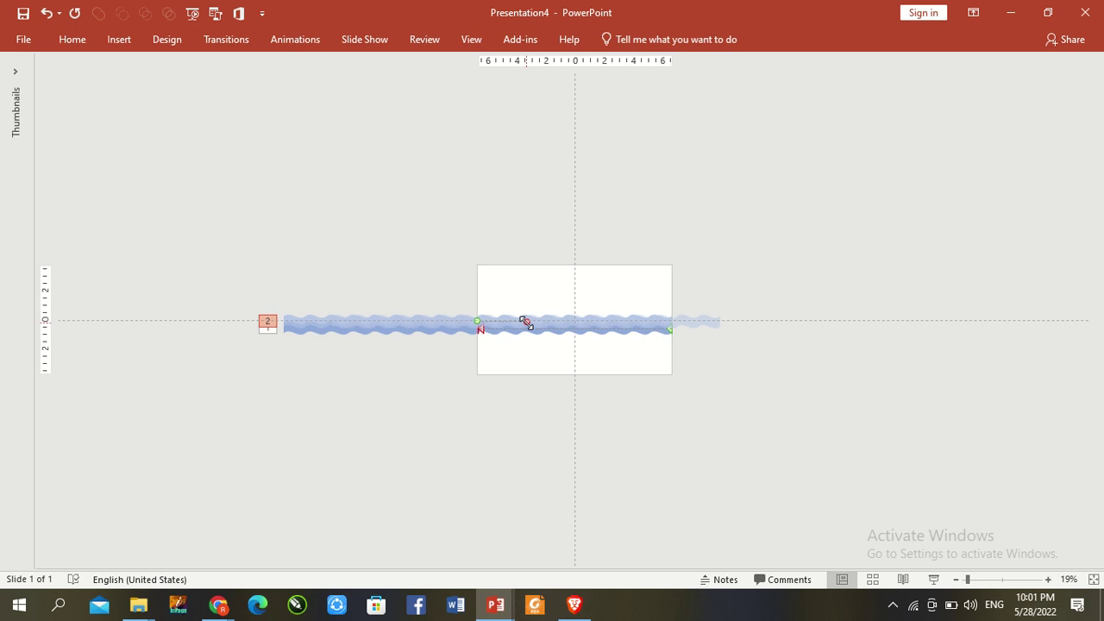
{"action": "left_click_drag", "start_coordinate": [526, 321], "coordinate": [672, 322]}
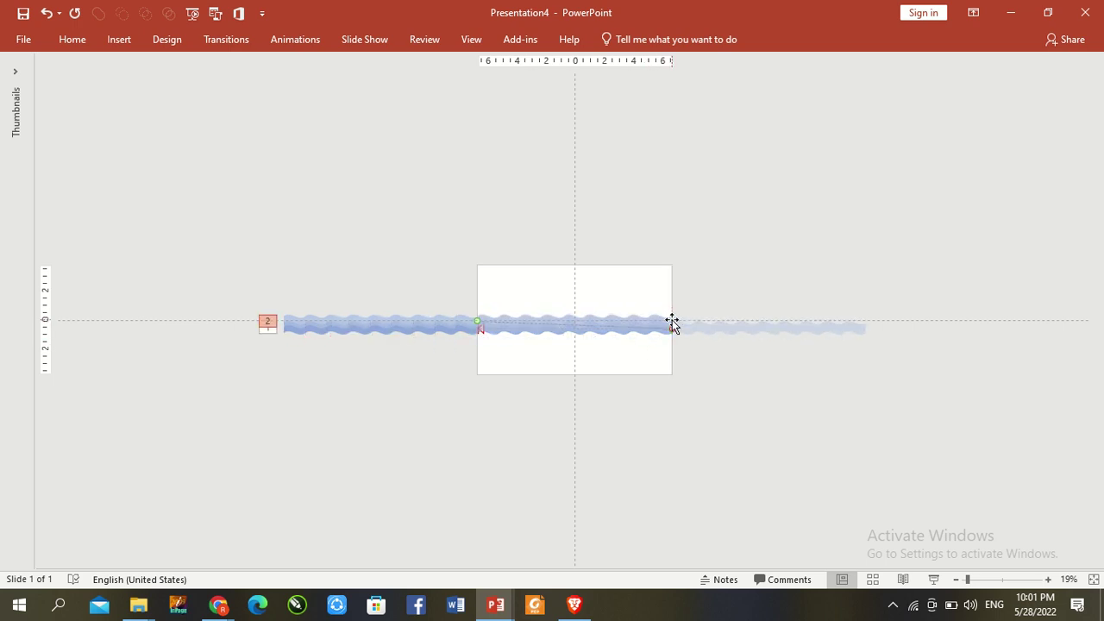
{"action": "key", "text": "ctrl+z"}
{"action": "left_click", "coordinate": [723, 276]}
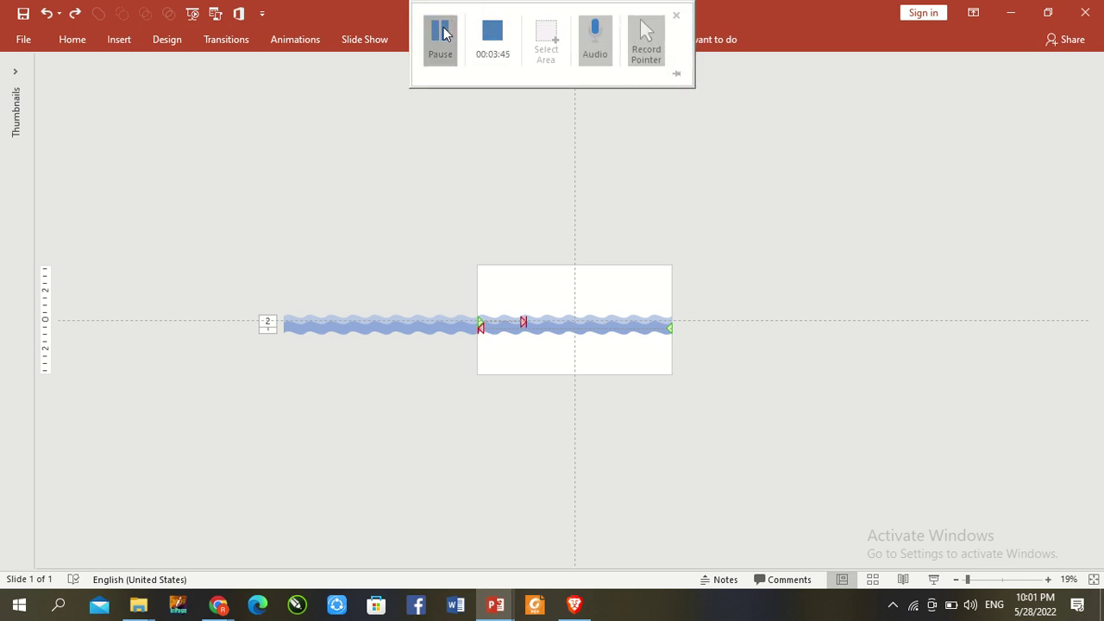
Select both wave animations in the Animation Pane and set smooth start to 0
{"action": "left_click", "coordinate": [280, 40]}
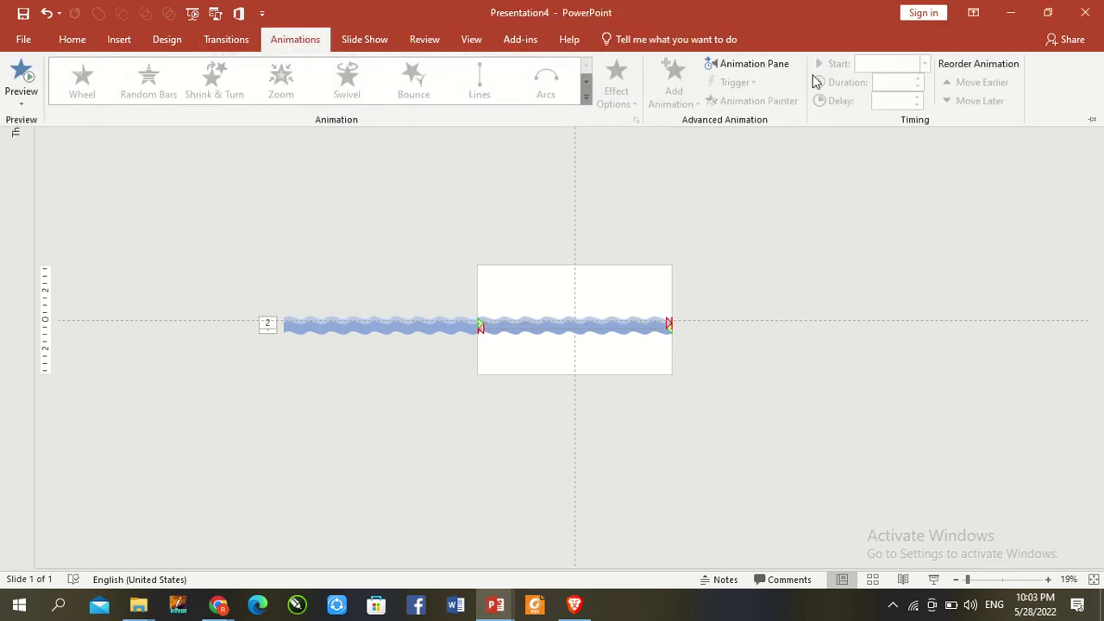
{"action": "left_click", "coordinate": [749, 63]}
{"action": "left_click", "coordinate": [983, 123]}
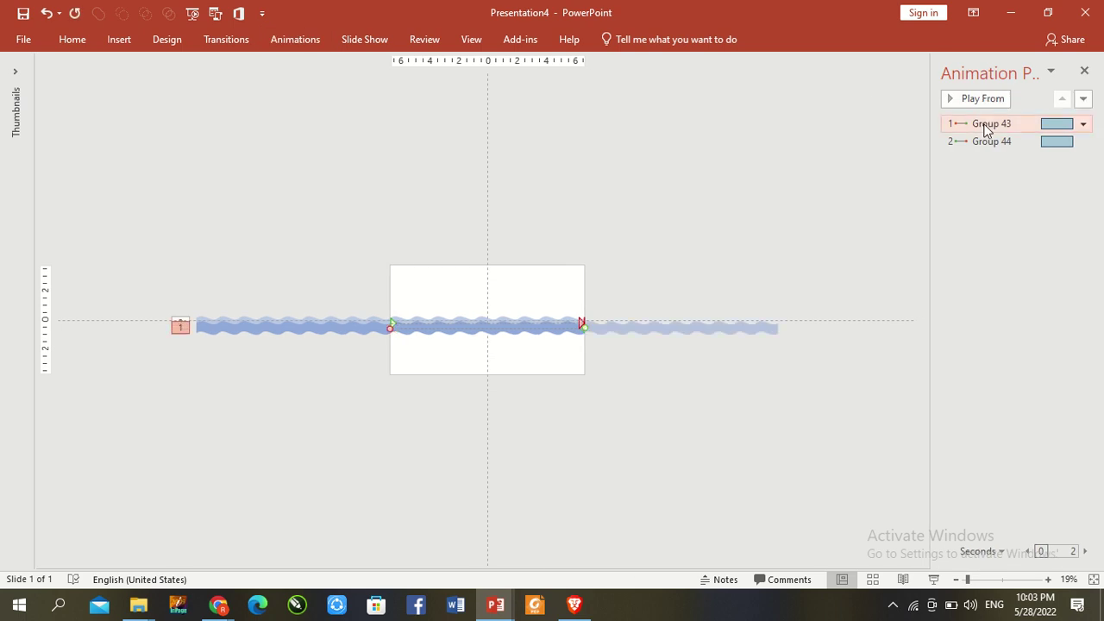
{"action": "left_click", "coordinate": [1084, 145]}
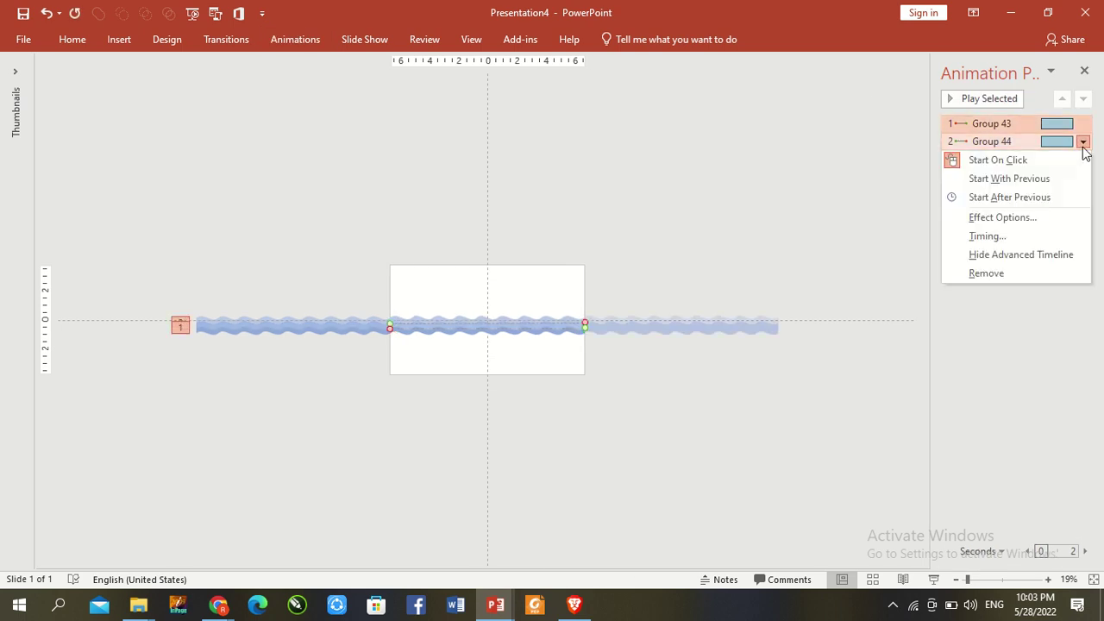
{"action": "left_click", "coordinate": [1028, 216]}
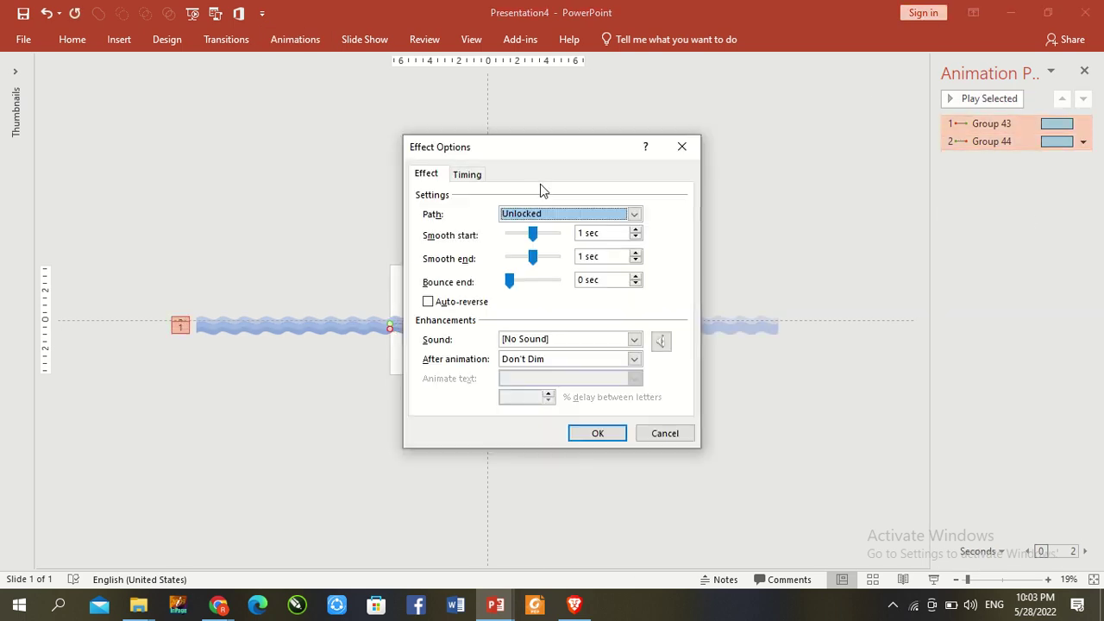
{"action": "left_click_drag", "start_coordinate": [532, 234], "coordinate": [504, 237]}
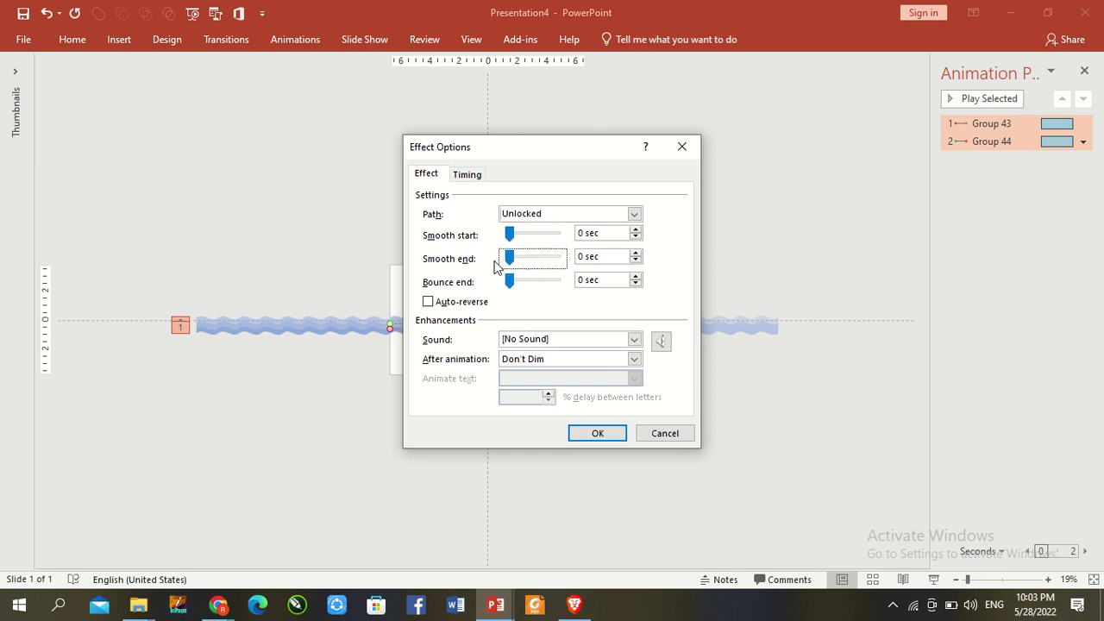
Set both animations to repeat until end of slide with a 5-second duration
{"action": "left_click", "coordinate": [459, 175]}
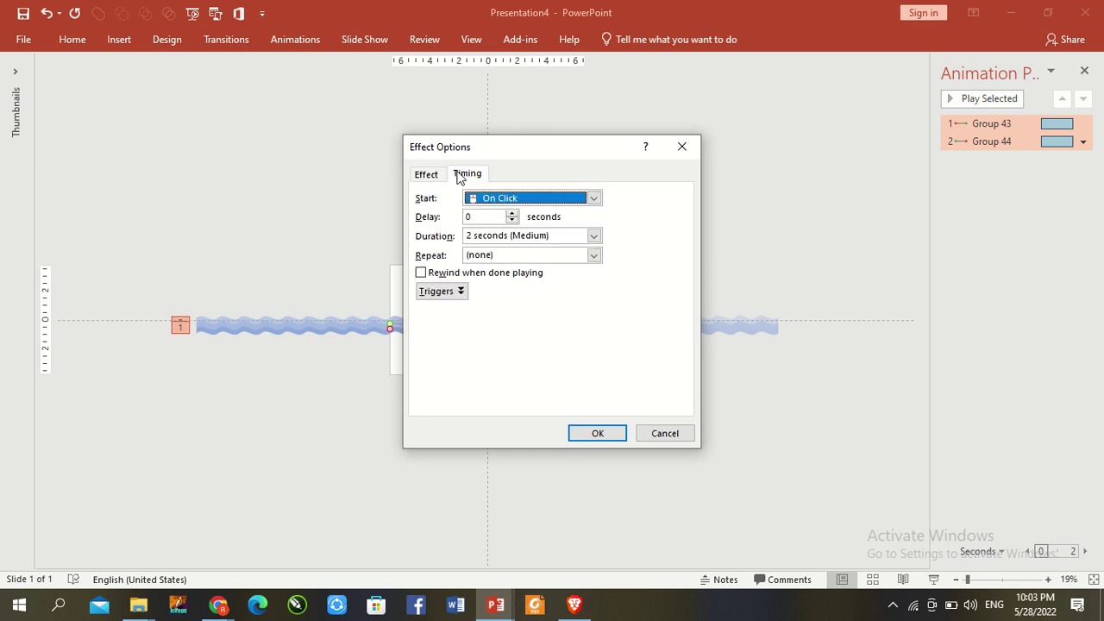
{"action": "left_click", "coordinate": [594, 255]}
{"action": "left_click", "coordinate": [547, 343]}
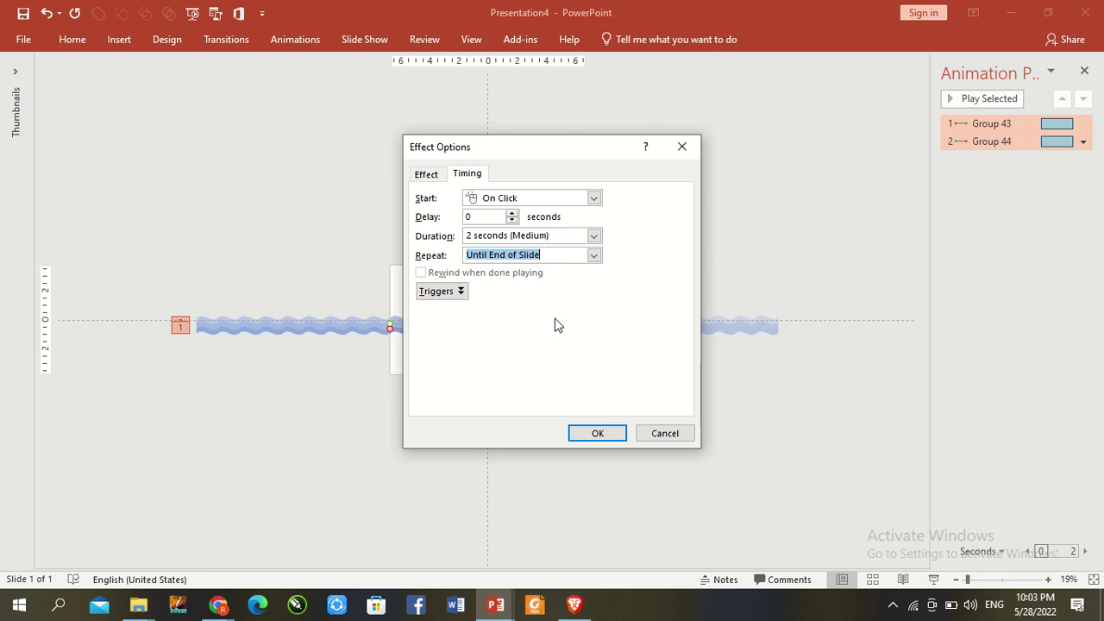
{"action": "left_click", "coordinate": [593, 237]}
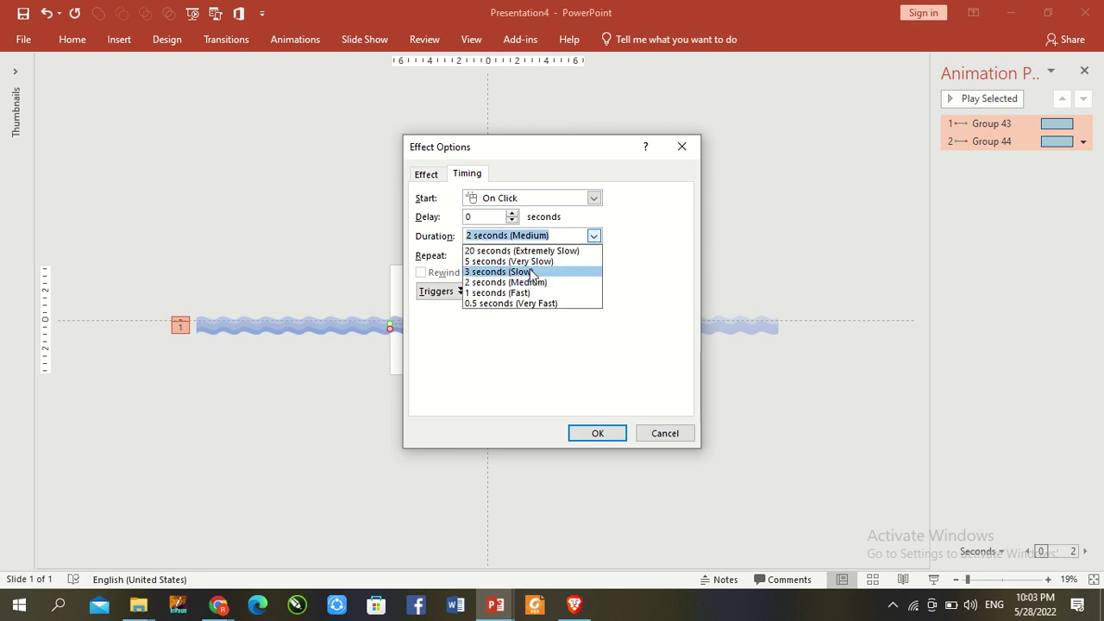
{"action": "left_click", "coordinate": [530, 265]}
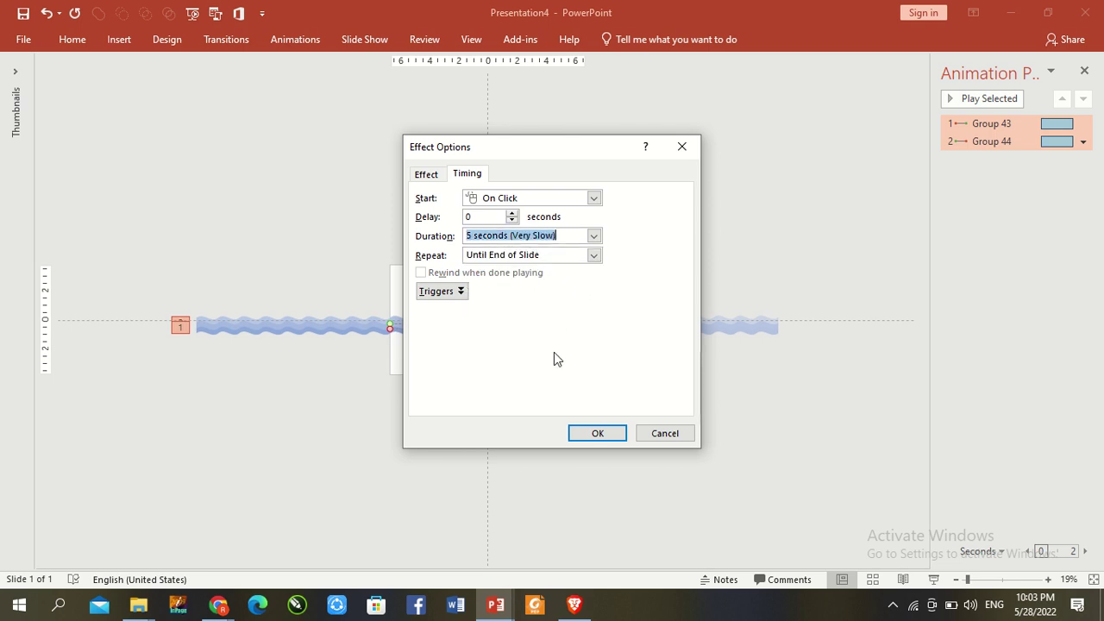
{"action": "left_click", "coordinate": [583, 431]}
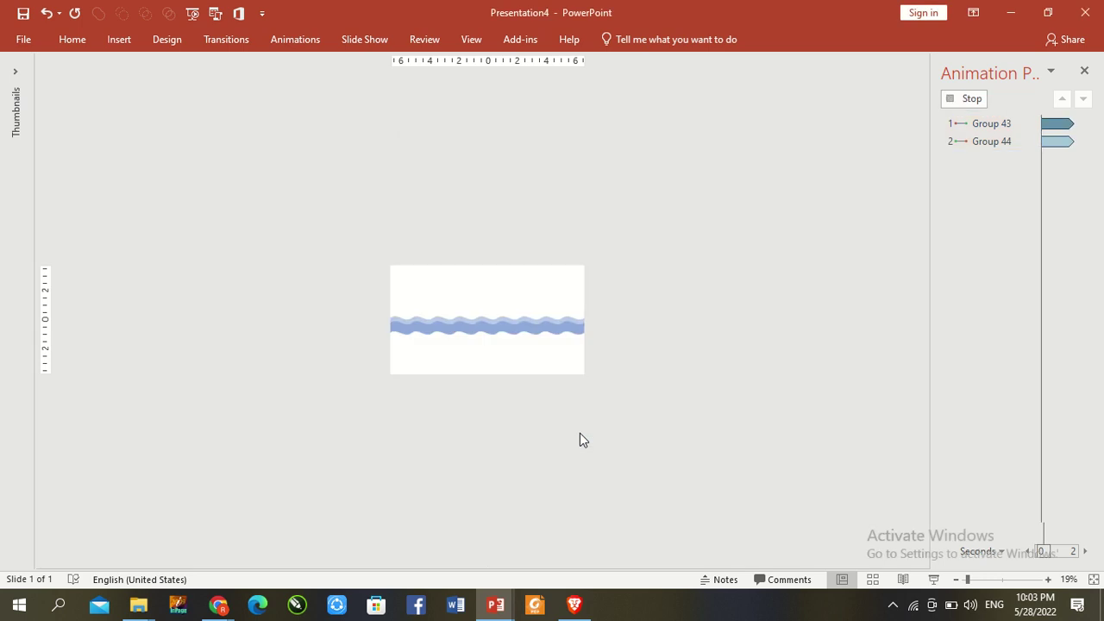
Set both animations to start With Previous
{"action": "left_click", "coordinate": [285, 41]}
{"action": "left_click", "coordinate": [925, 64]}
{"action": "left_click", "coordinate": [888, 98]}
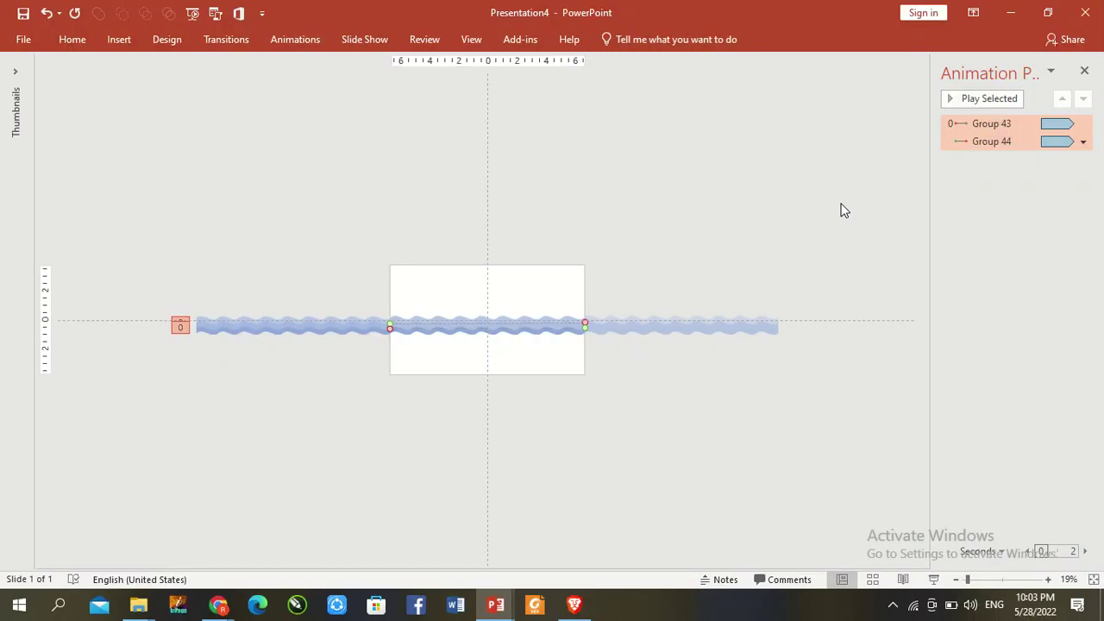
Add a blank new slide with a text box holding the banner text
{"action": "key", "text": "ctrl+m"}
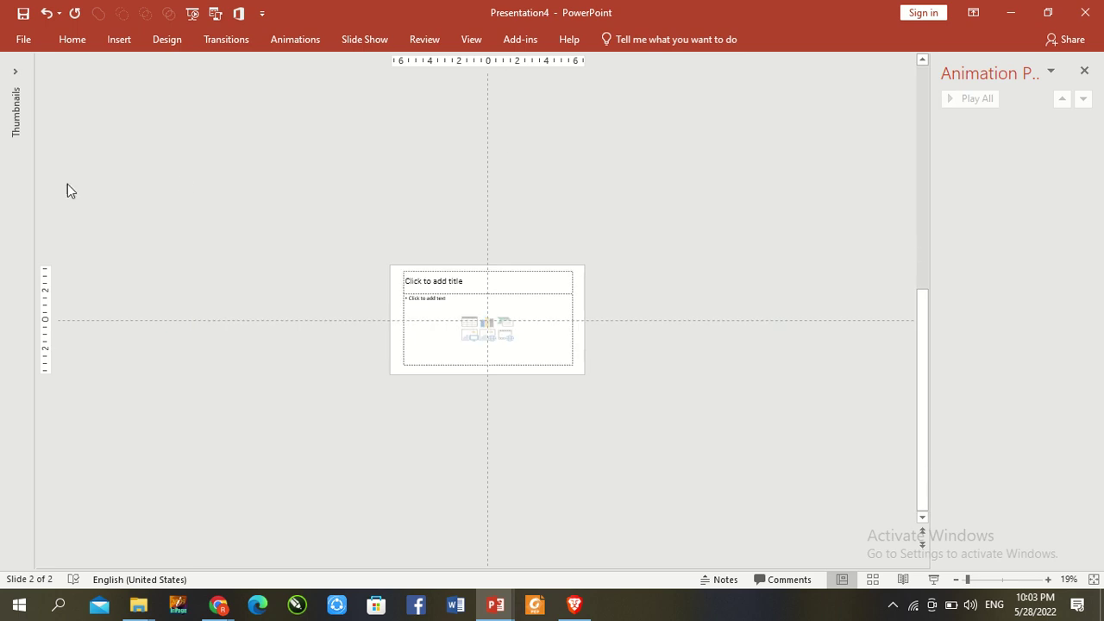
{"action": "key", "text": "ctrl+a"}
{"action": "key", "text": "Delete"}
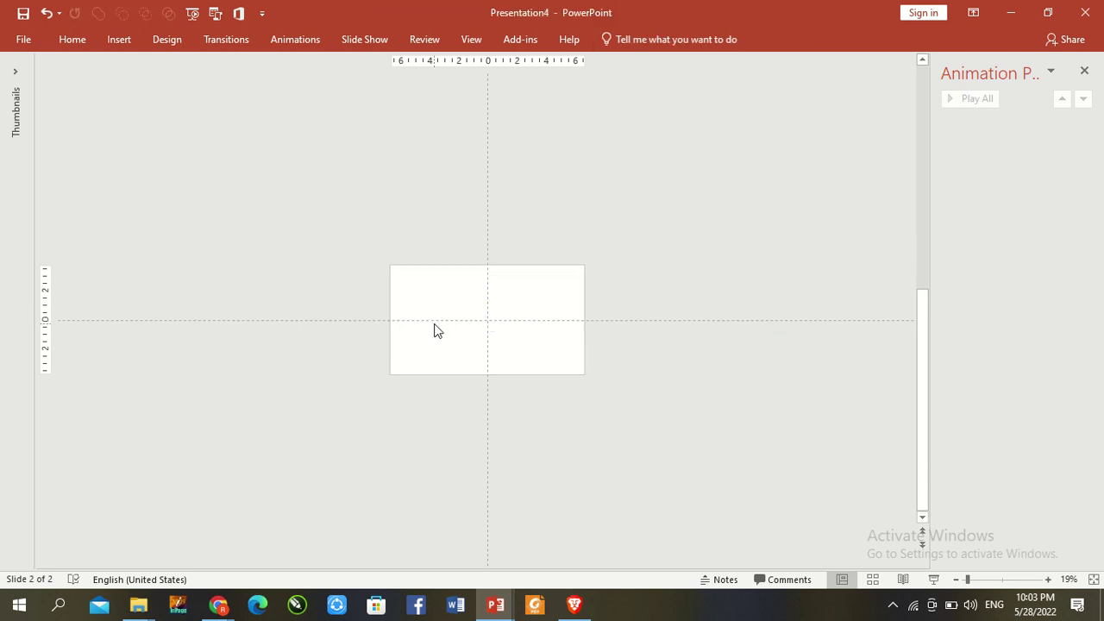
{"action": "left_click", "coordinate": [69, 40]}
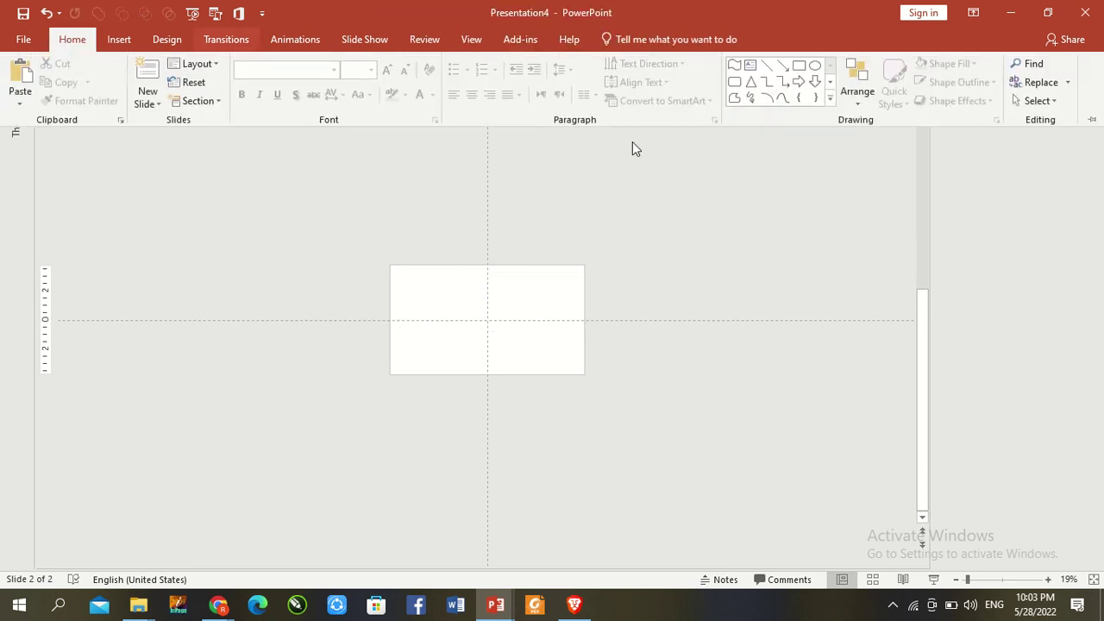
{"action": "left_click", "coordinate": [751, 65]}
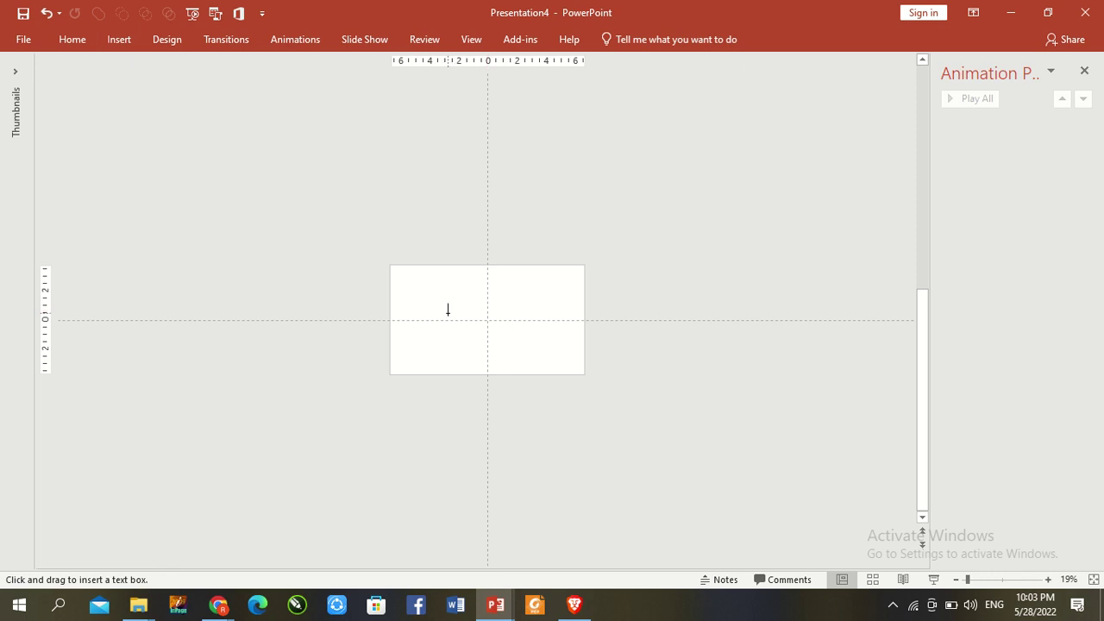
{"action": "left_click", "coordinate": [448, 309]}
{"action": "type", "text": "Hello World"}
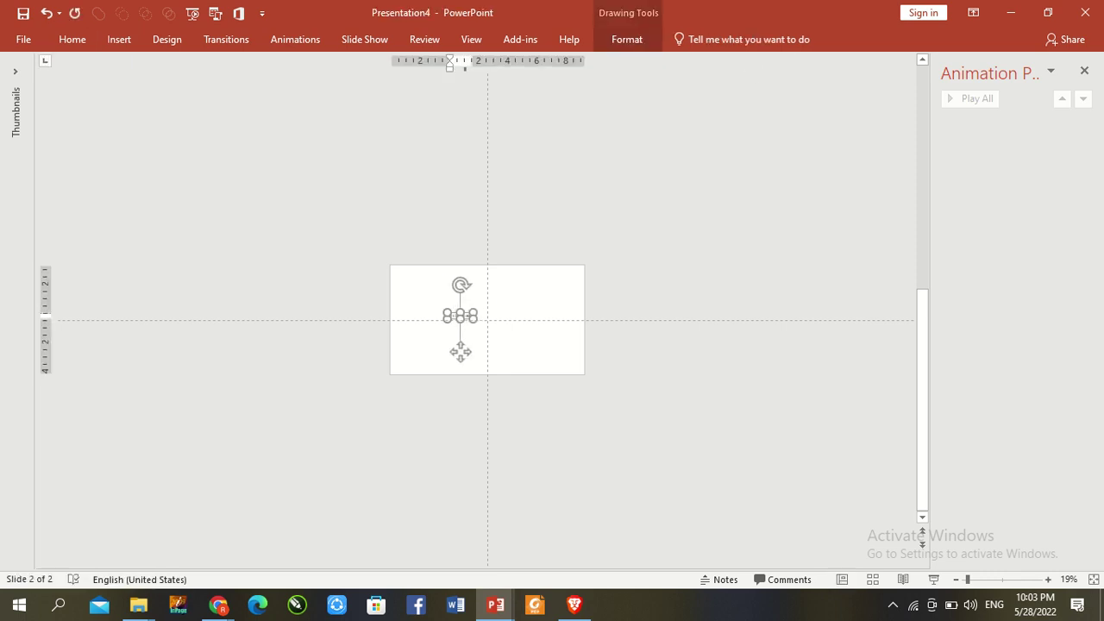
{"action": "type", "text": " World"}
Set the text size to 96 and center the text box on the slide
{"action": "key", "text": "ctrl+a"}
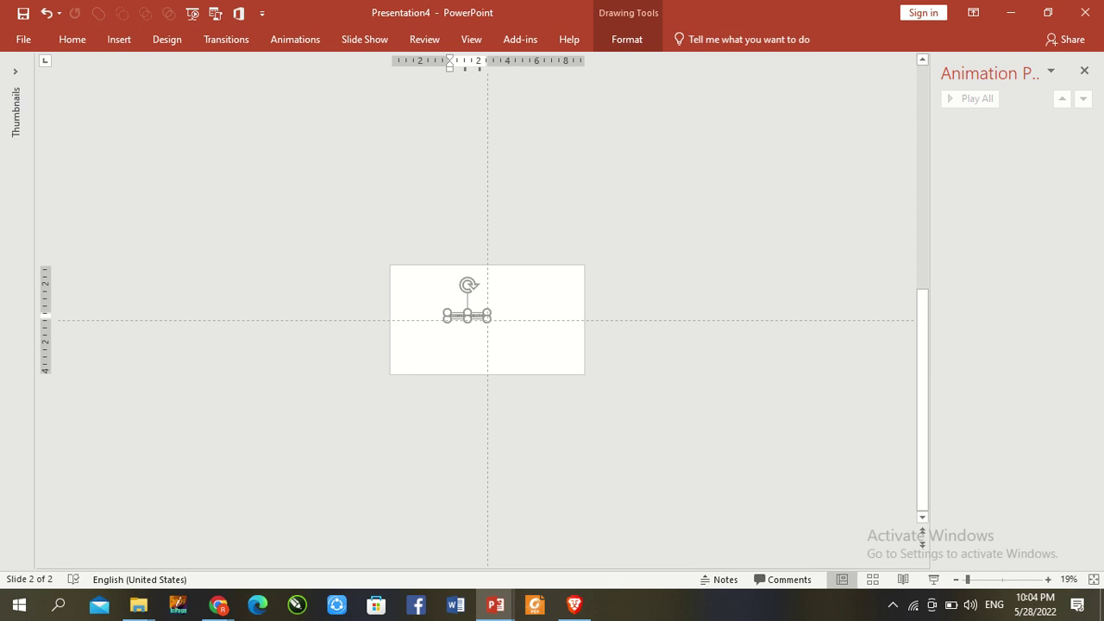
{"action": "left_click", "coordinate": [82, 43]}
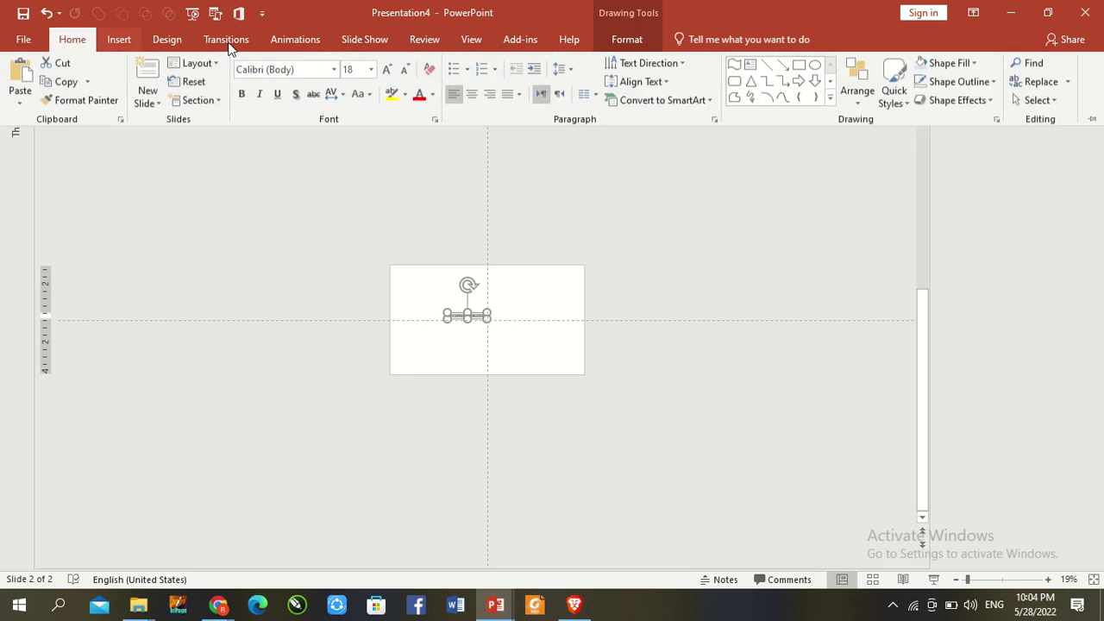
{"action": "left_click", "coordinate": [370, 71]}
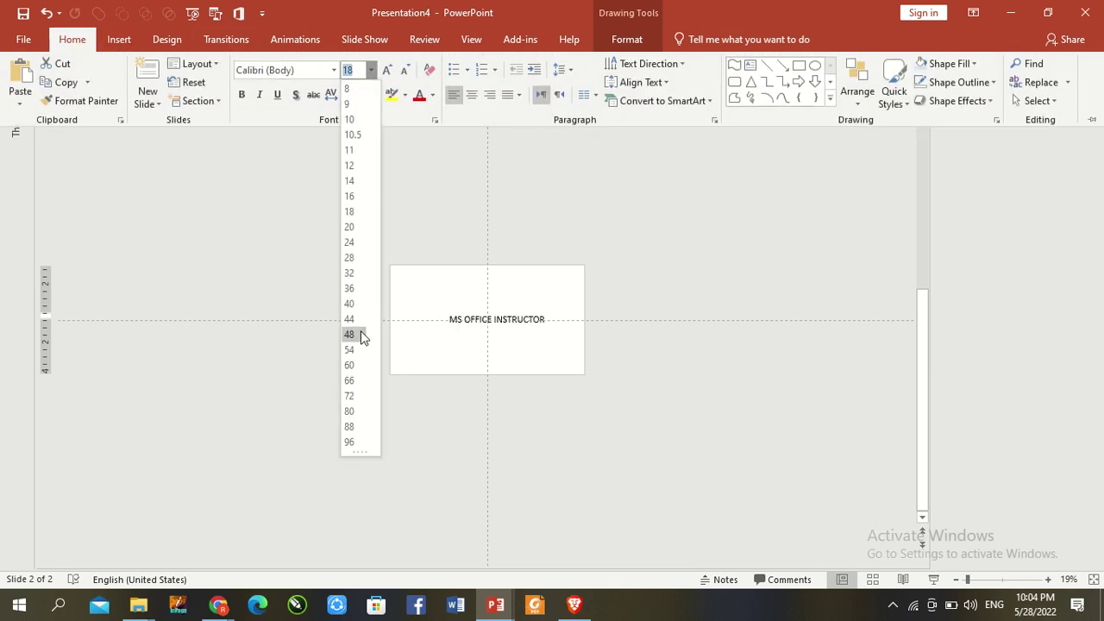
{"action": "left_click", "coordinate": [353, 443]}
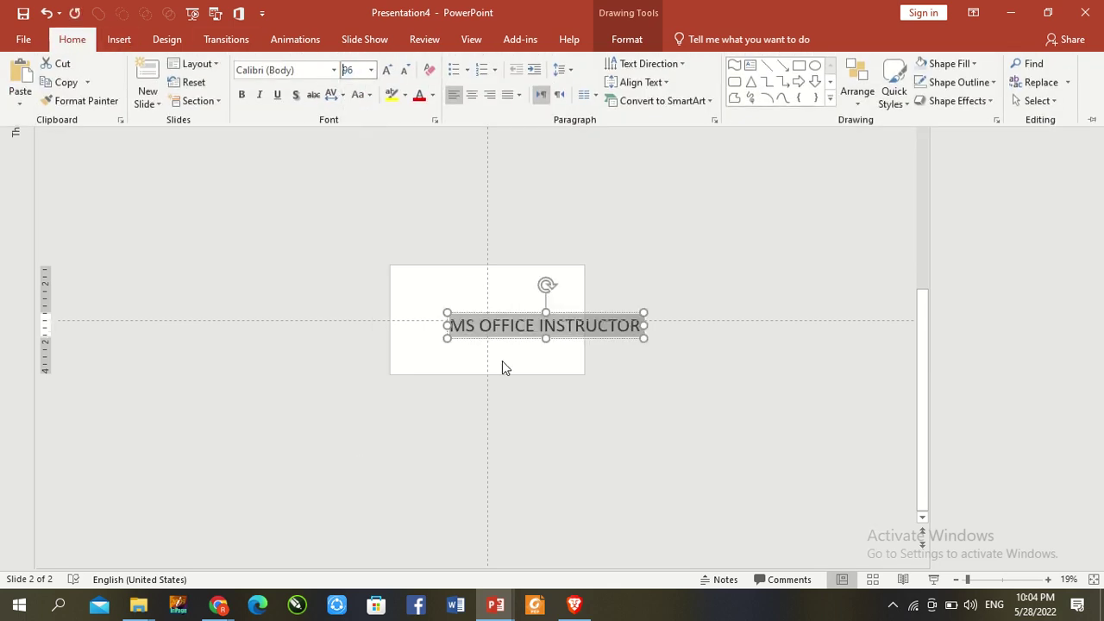
{"action": "left_click", "coordinate": [569, 315]}
{"action": "left_click_drag", "start_coordinate": [566, 316], "coordinate": [508, 294]}
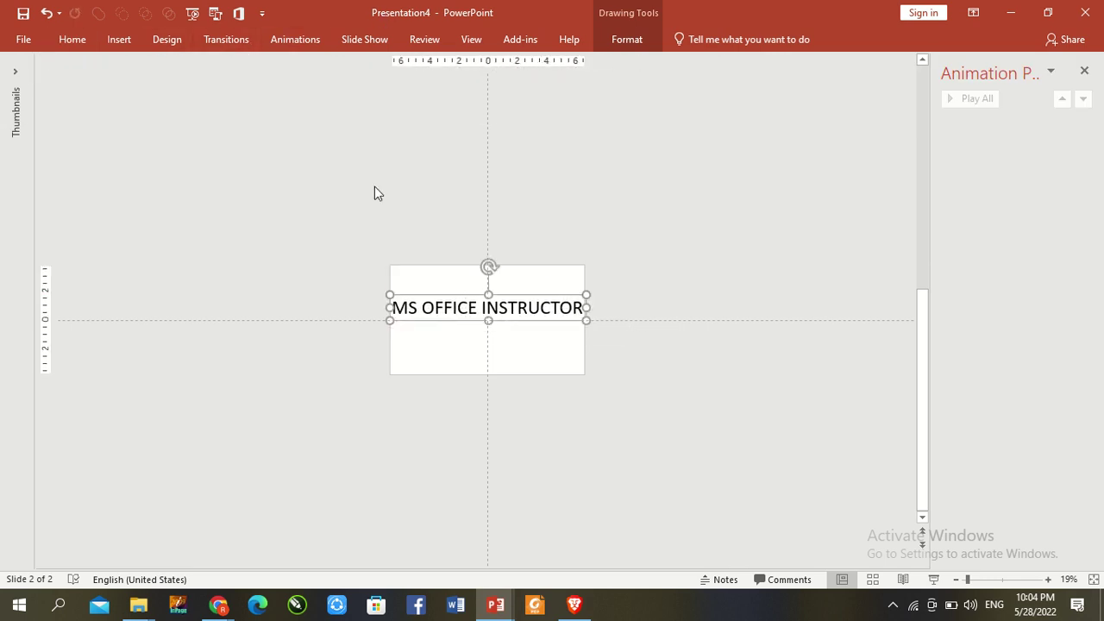
Make the MS OFFICE INSTRUCTOR text bold in Adobe Fan Heiti Std B
{"action": "left_click", "coordinate": [432, 314]}
{"action": "key", "text": "ctrl+a"}
{"action": "key", "text": "ctrl+b"}
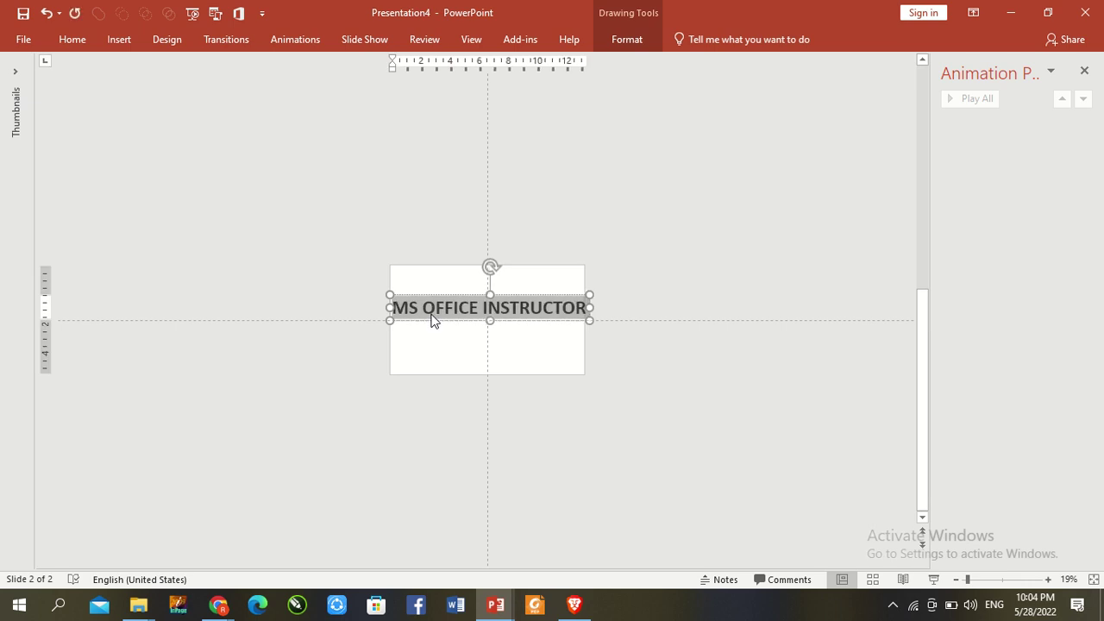
{"action": "left_click", "coordinate": [73, 40]}
{"action": "left_click", "coordinate": [331, 72]}
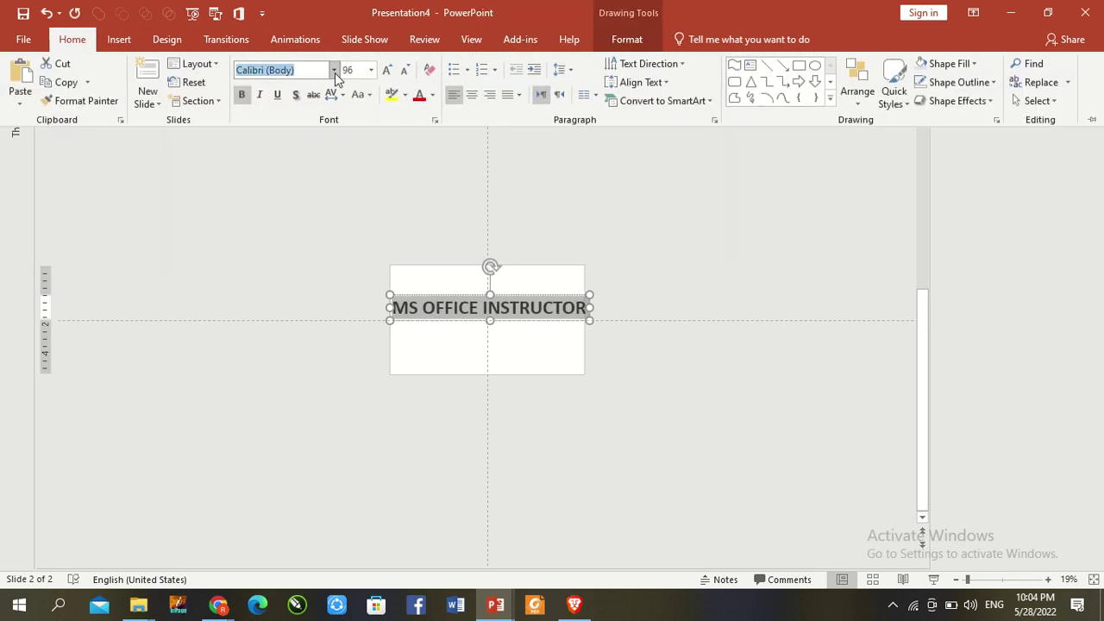
{"action": "left_click", "coordinate": [334, 72]}
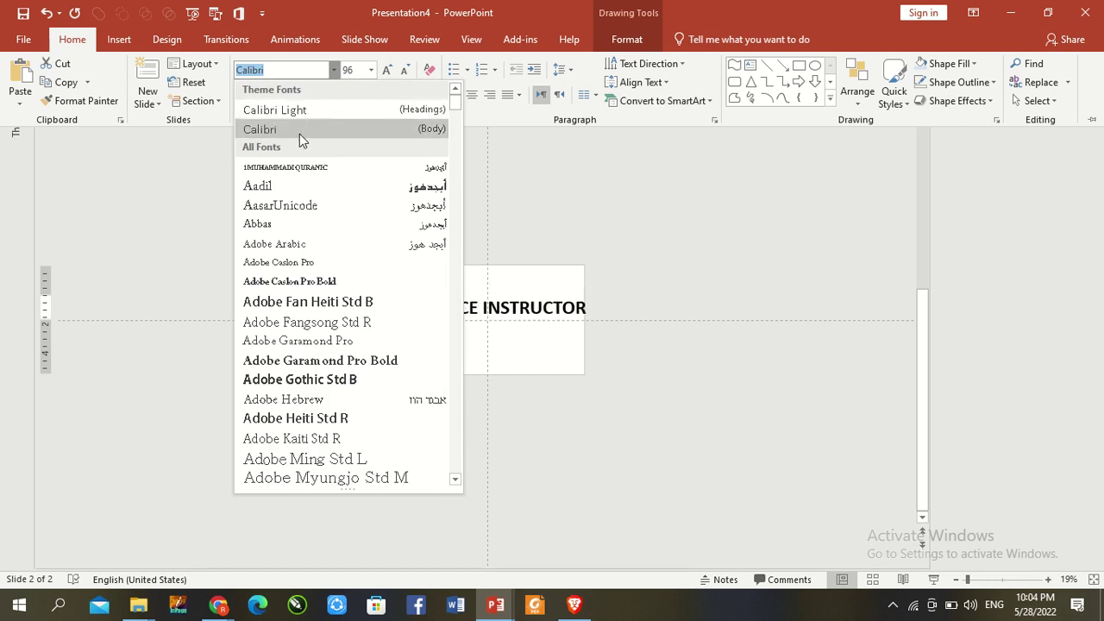
{"action": "left_click", "coordinate": [281, 302]}
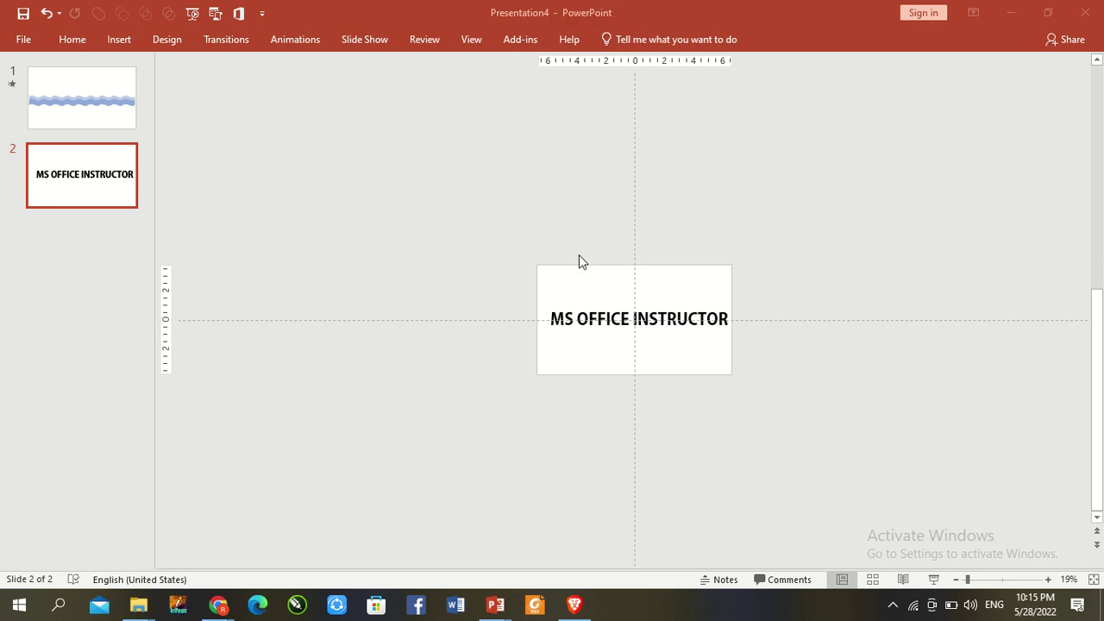
Draw a rectangle covering the whole second slide
{"action": "left_click", "coordinate": [72, 40]}
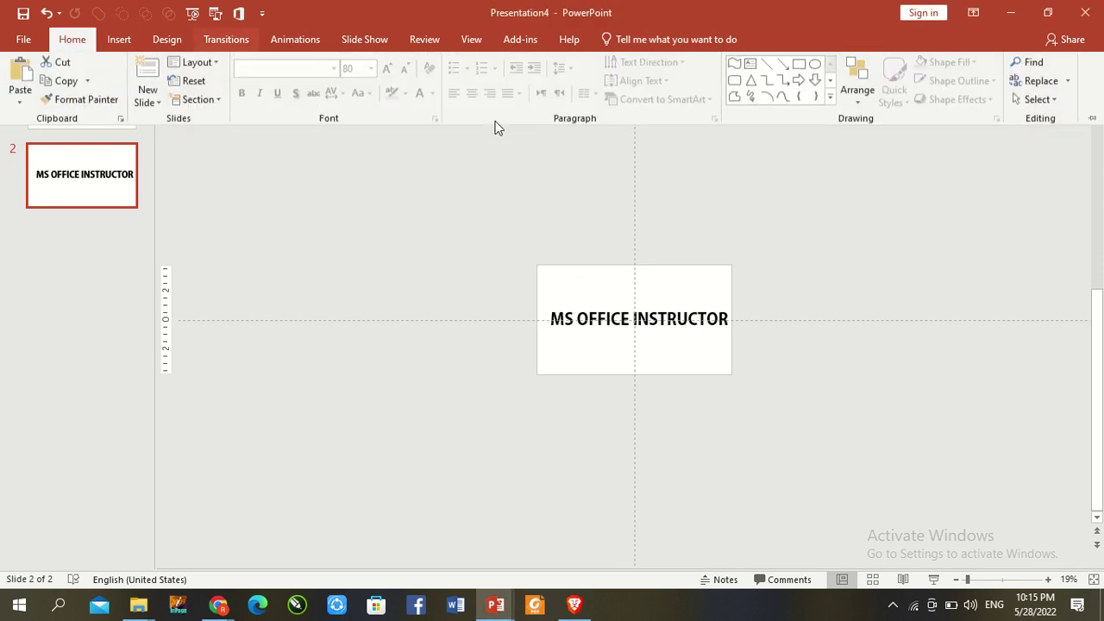
{"action": "left_click", "coordinate": [538, 267]}
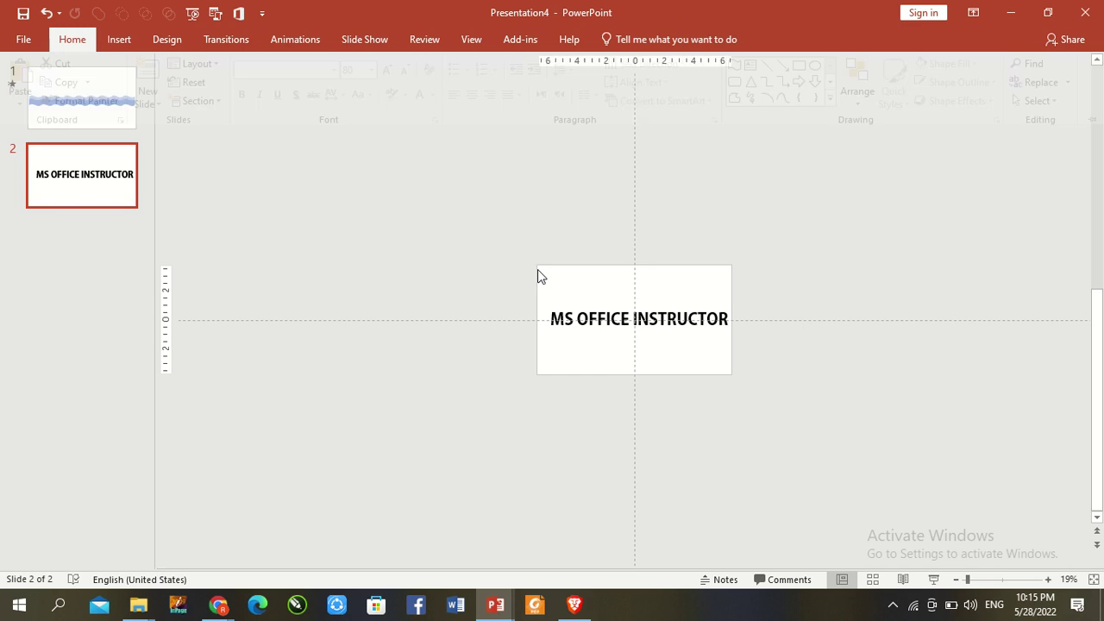
{"action": "left_click", "coordinate": [66, 39]}
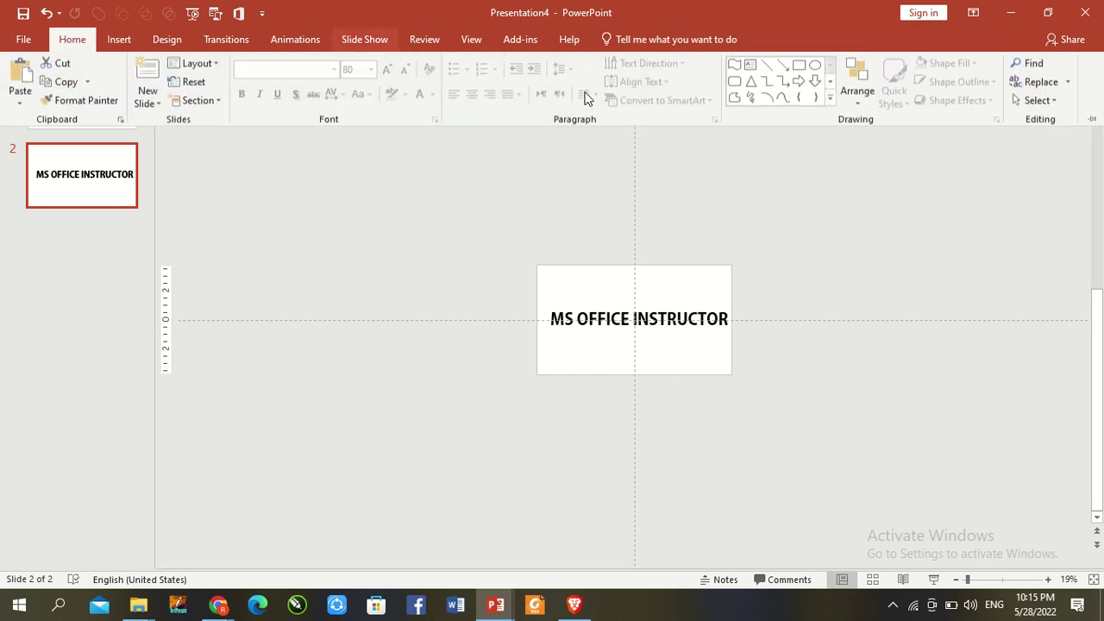
{"action": "left_click", "coordinate": [799, 68]}
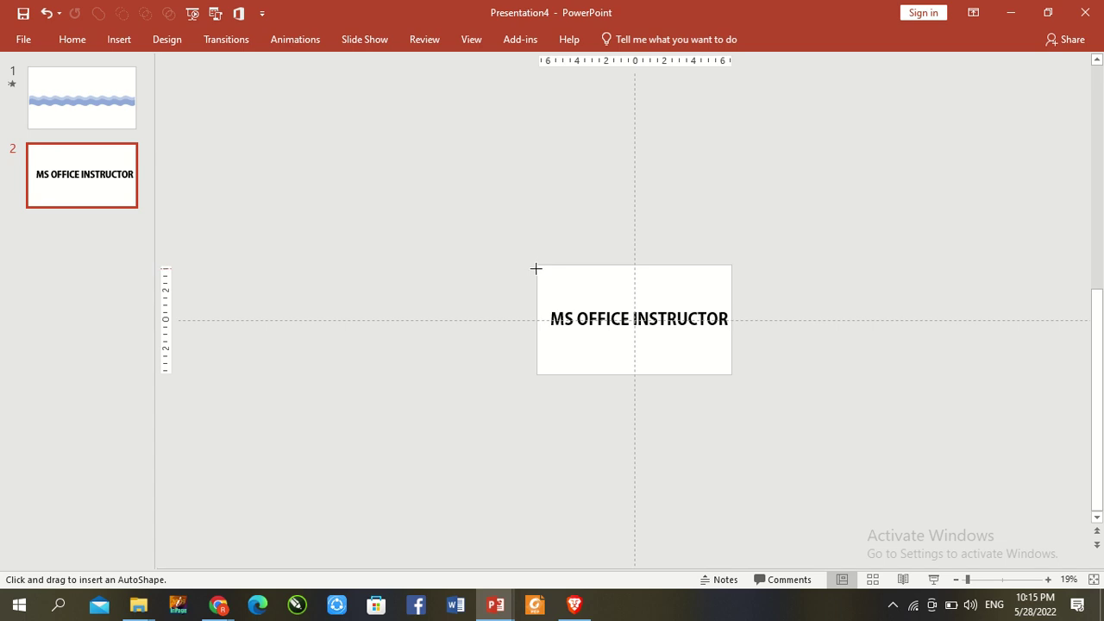
{"action": "left_click_drag", "start_coordinate": [536, 265], "coordinate": [731, 373]}
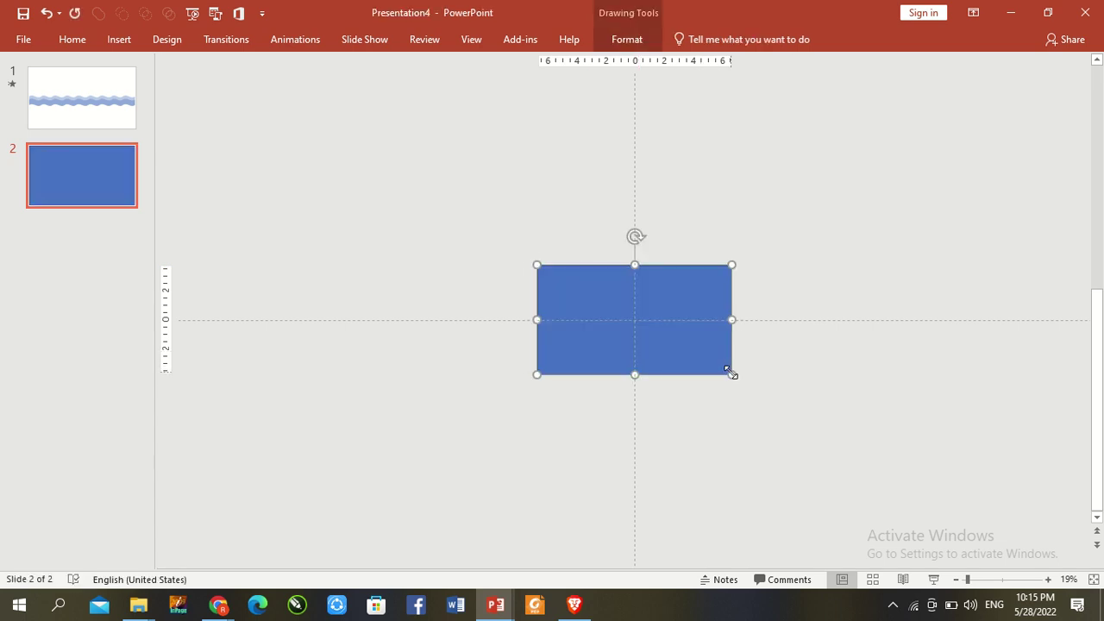
Give the rectangle no outline and a very light blue fill
{"action": "left_click", "coordinate": [616, 39]}
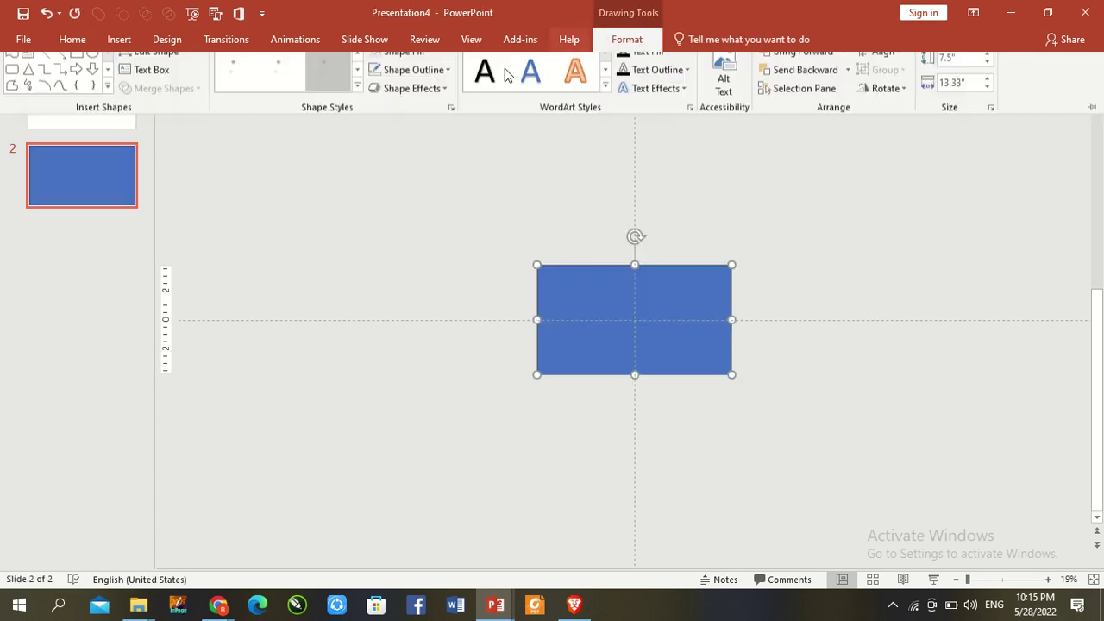
{"action": "left_click", "coordinate": [439, 78]}
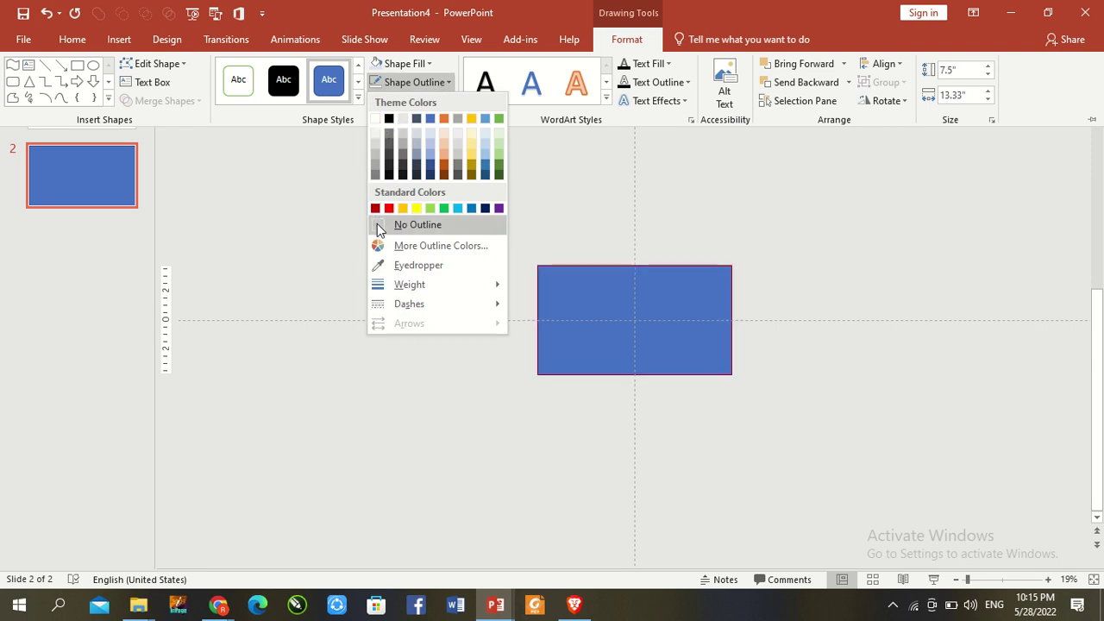
{"action": "left_click", "coordinate": [379, 225]}
{"action": "left_click", "coordinate": [409, 65]}
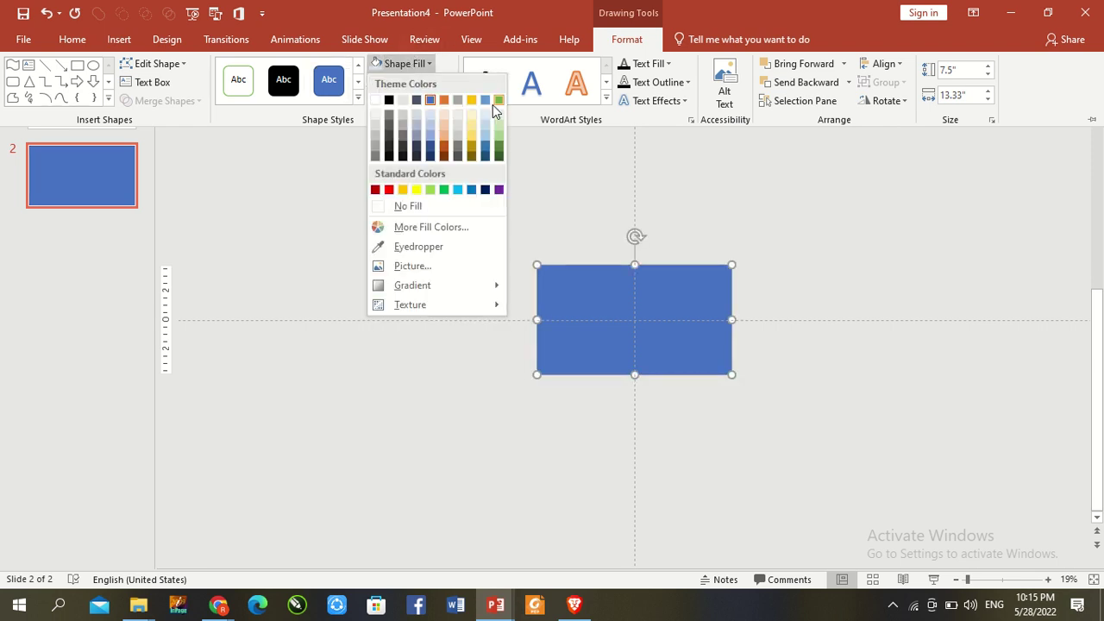
{"action": "left_click", "coordinate": [431, 115]}
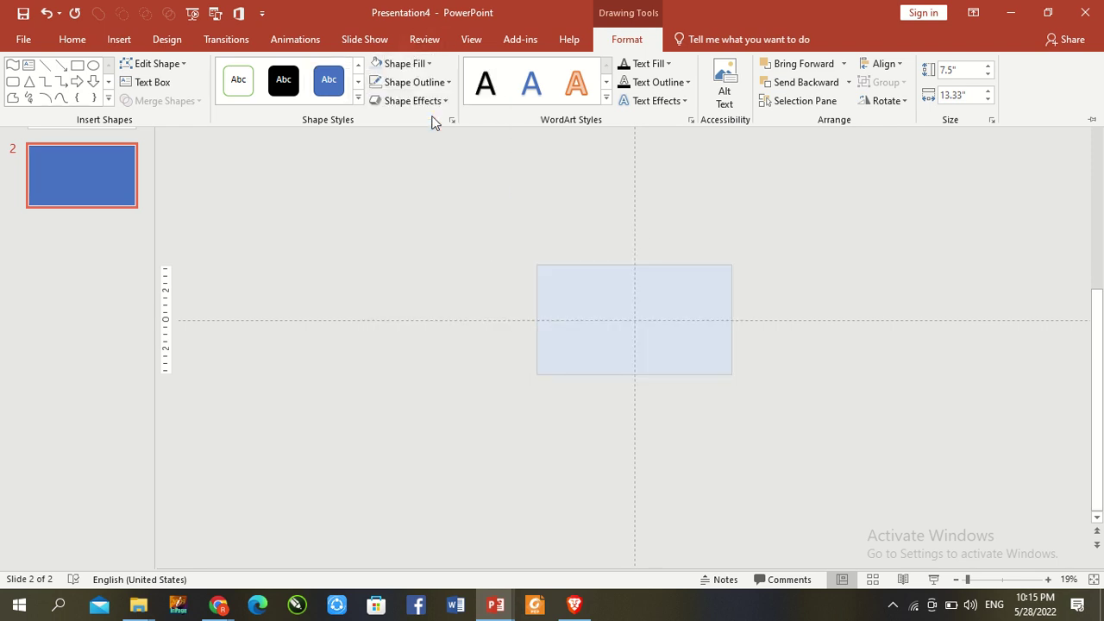
Combine the rectangle and the MS OFFICE INSTRUCTOR text into one cut-out shape
{"action": "key", "text": "ctrl+a"}
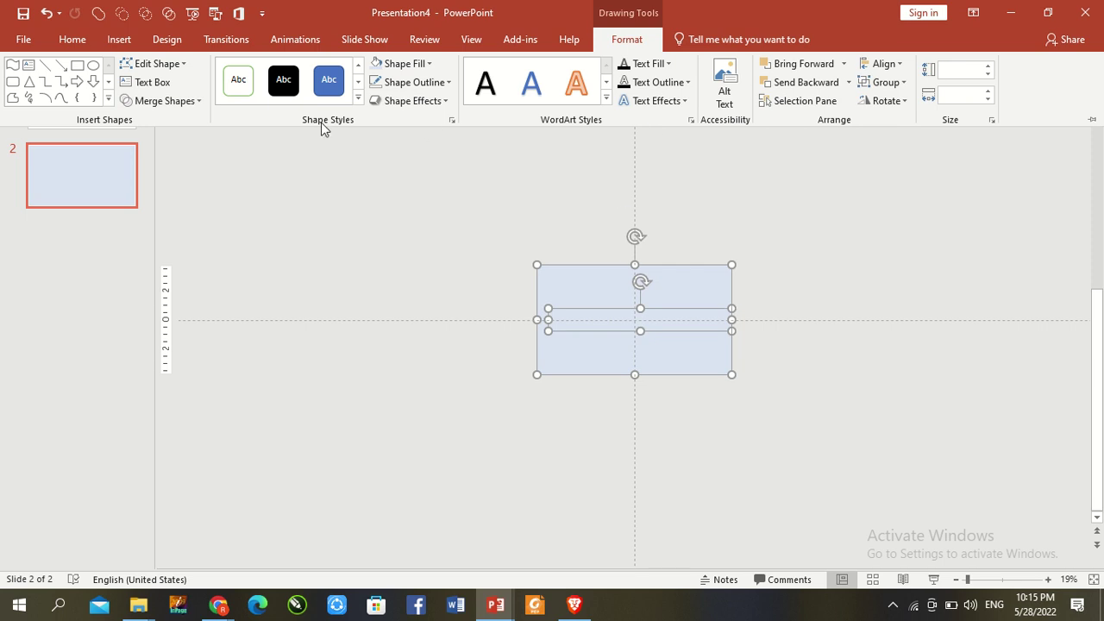
{"action": "left_click", "coordinate": [186, 102]}
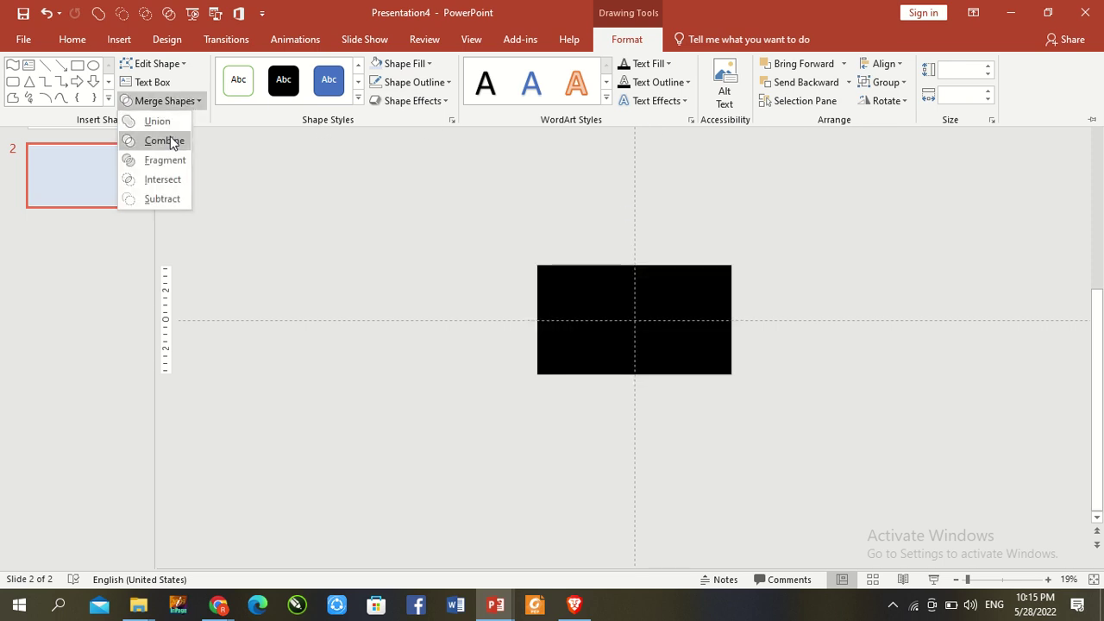
{"action": "left_click", "coordinate": [164, 141]}
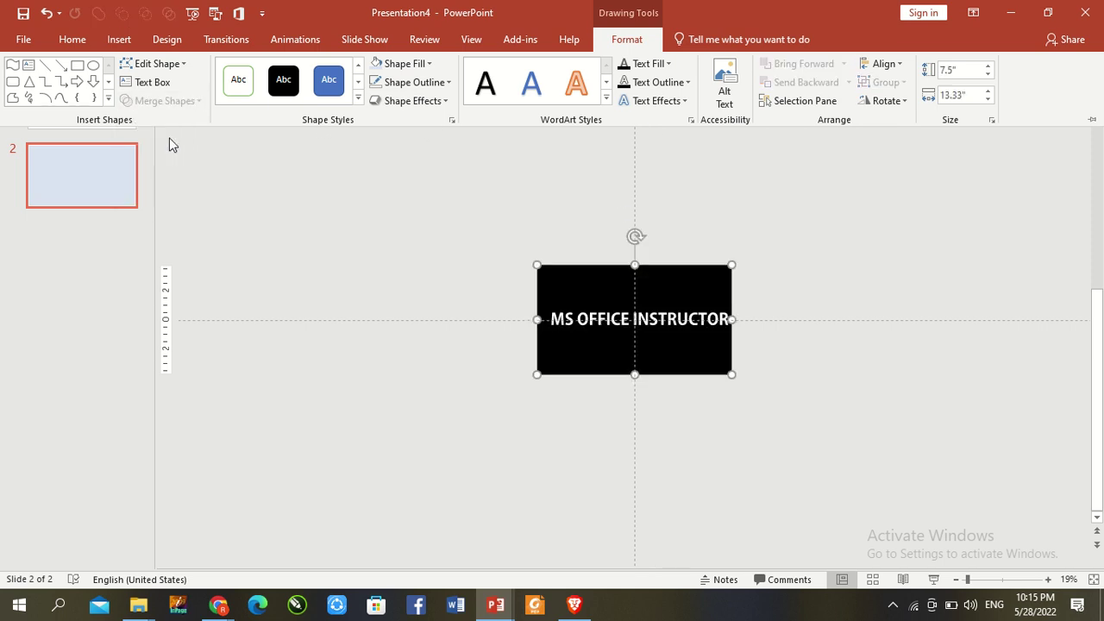
Fill the combined shape with light blue and copy it
{"action": "left_click", "coordinate": [422, 64]}
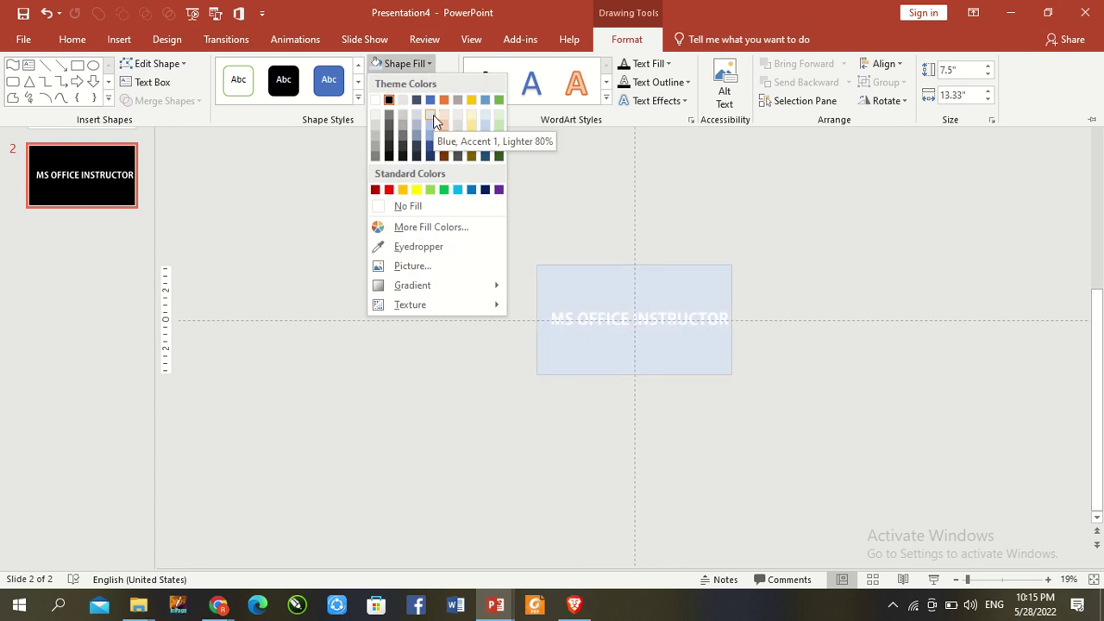
{"action": "left_click", "coordinate": [433, 115]}
{"action": "left_click", "coordinate": [602, 276]}
{"action": "right_click", "coordinate": [603, 276]}
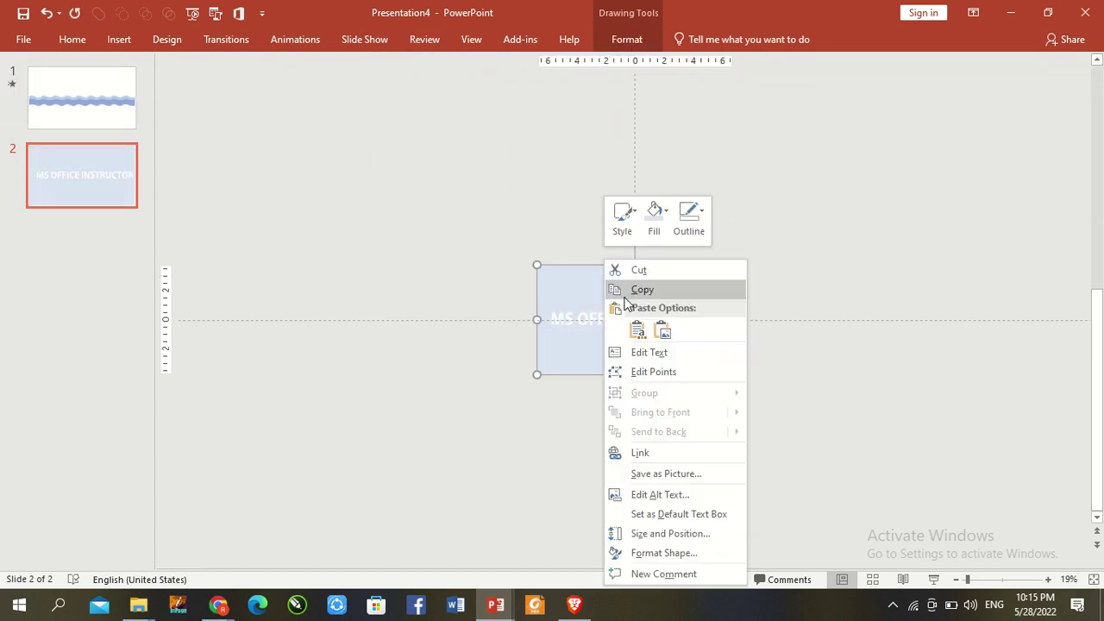
{"action": "left_click", "coordinate": [638, 289]}
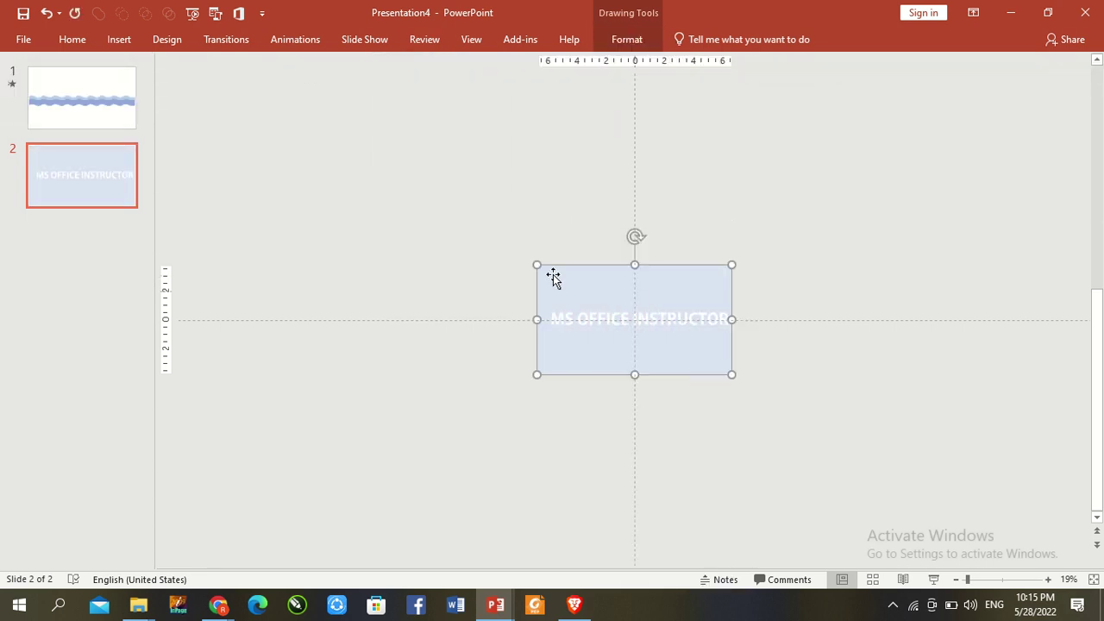
Paste the cut-out text shape onto slide 1 over the wave group
{"action": "left_click", "coordinate": [48, 120]}
{"action": "key", "text": "ctrl+v"}
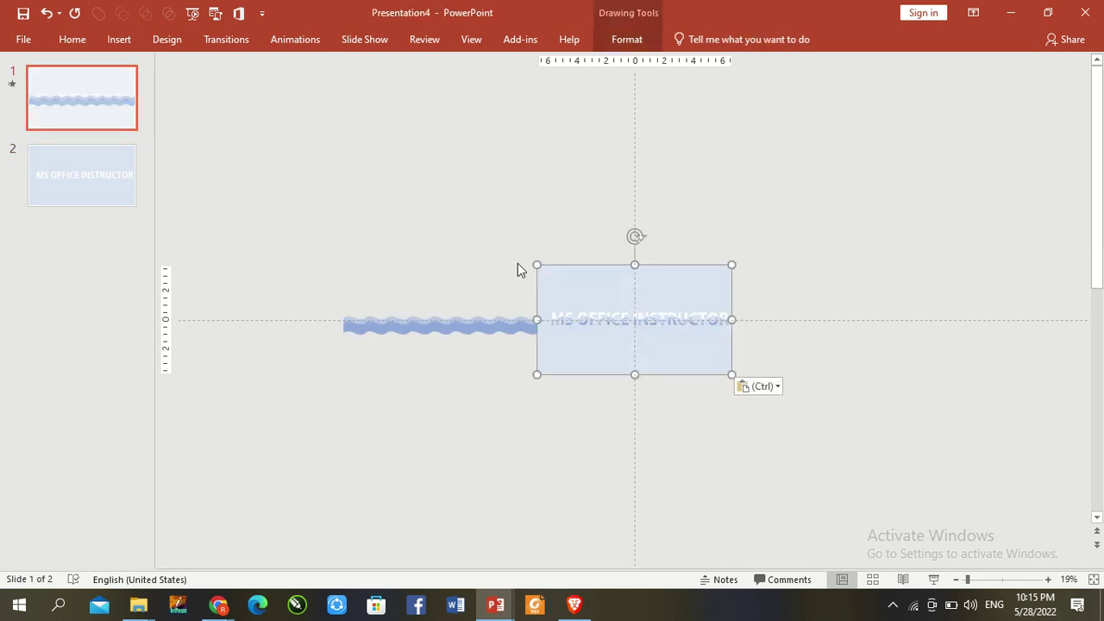
{"action": "left_click", "coordinate": [118, 161]}
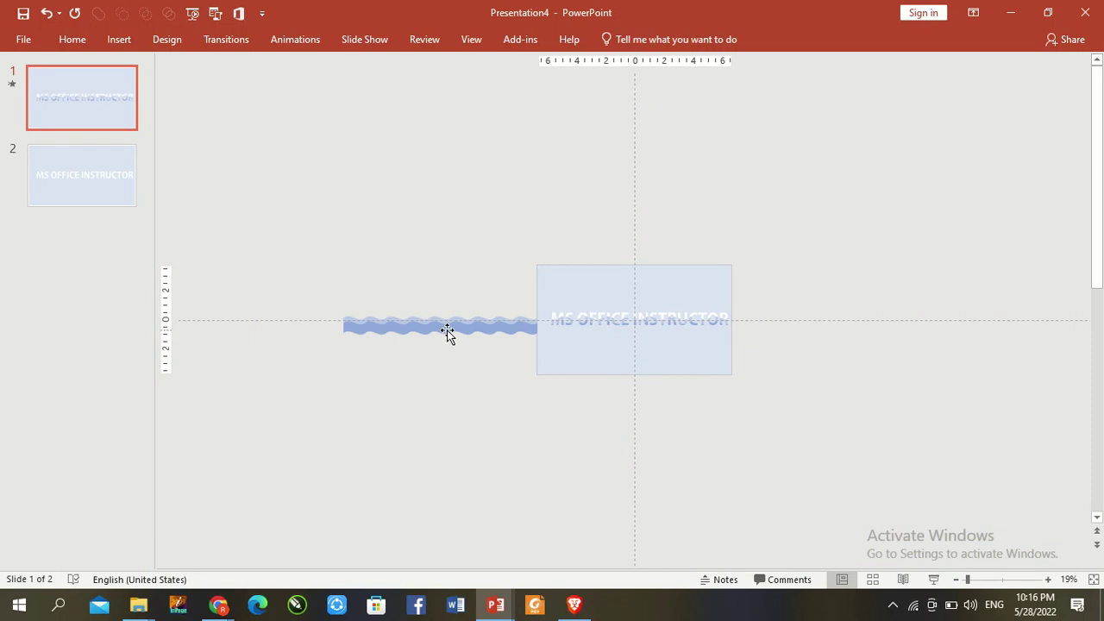
{"action": "left_click", "coordinate": [447, 333]}
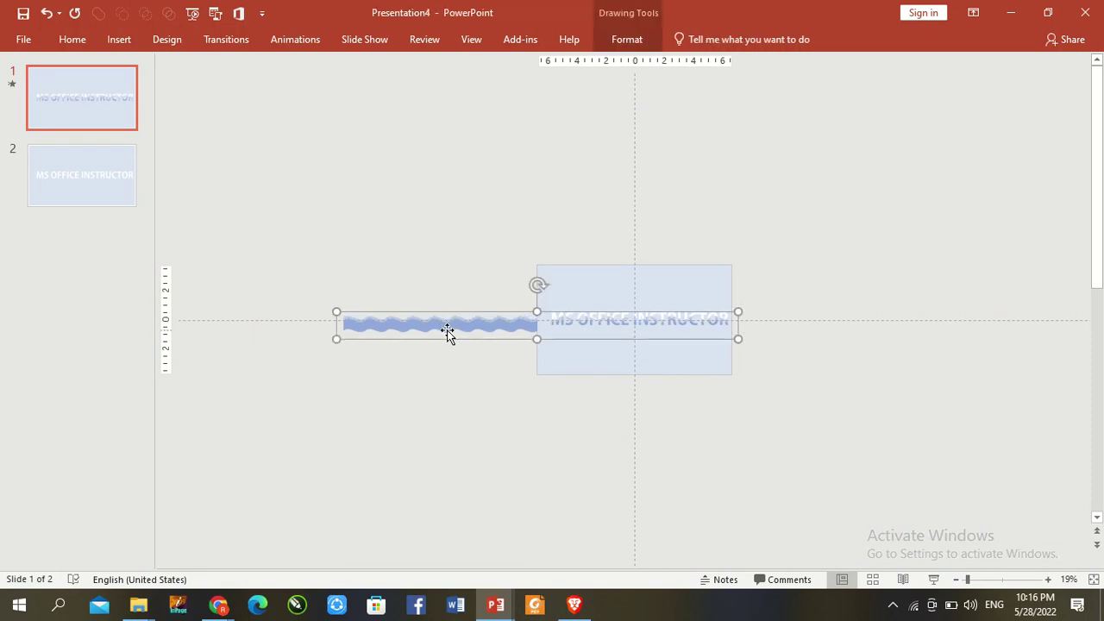
Move the cut-out rectangle aside to expose the wave band
{"action": "left_click", "coordinate": [449, 298]}
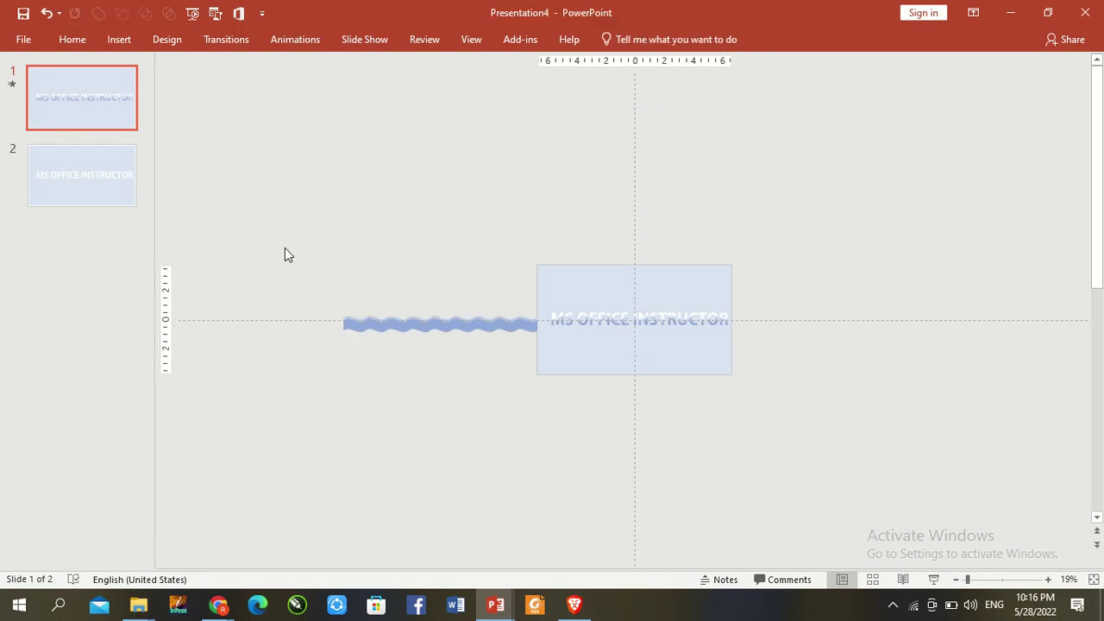
{"action": "left_click_drag", "start_coordinate": [278, 238], "coordinate": [476, 417]}
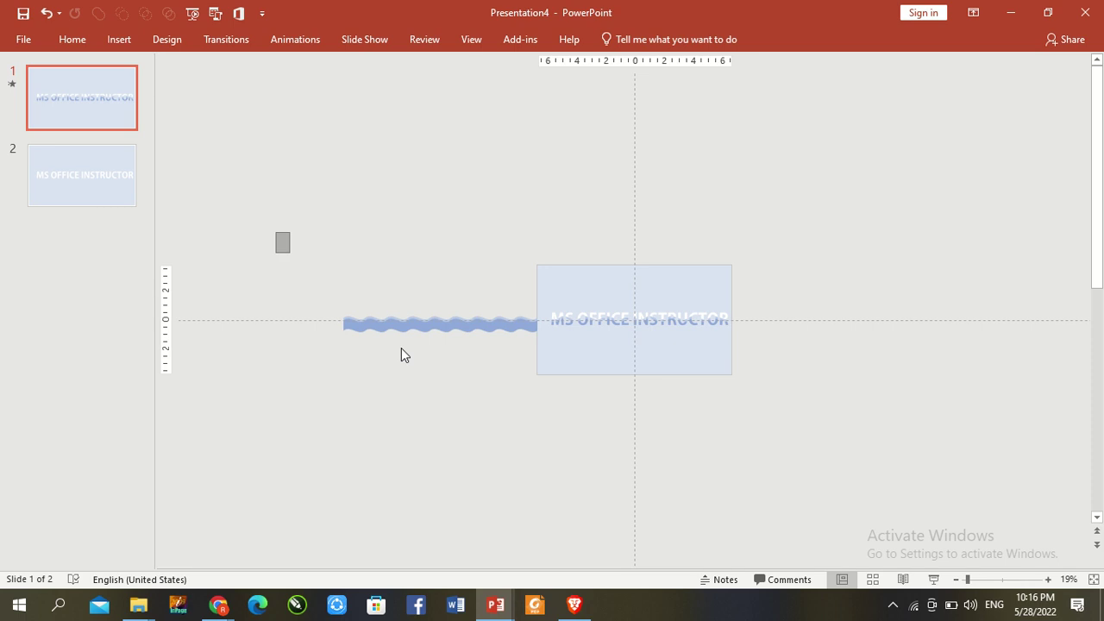
{"action": "left_click", "coordinate": [440, 322]}
{"action": "mouse_move", "coordinate": [587, 295]}
{"action": "left_mouse_down"}
{"action": "mouse_move", "coordinate": [595, 290]}
{"action": "mouse_move", "coordinate": [611, 400]}
{"action": "left_mouse_up"}
Nudge the wave up and drag the cut-out shape back over it
{"action": "left_click", "coordinate": [355, 259]}
{"action": "left_click_drag", "start_coordinate": [280, 279], "coordinate": [769, 363]}
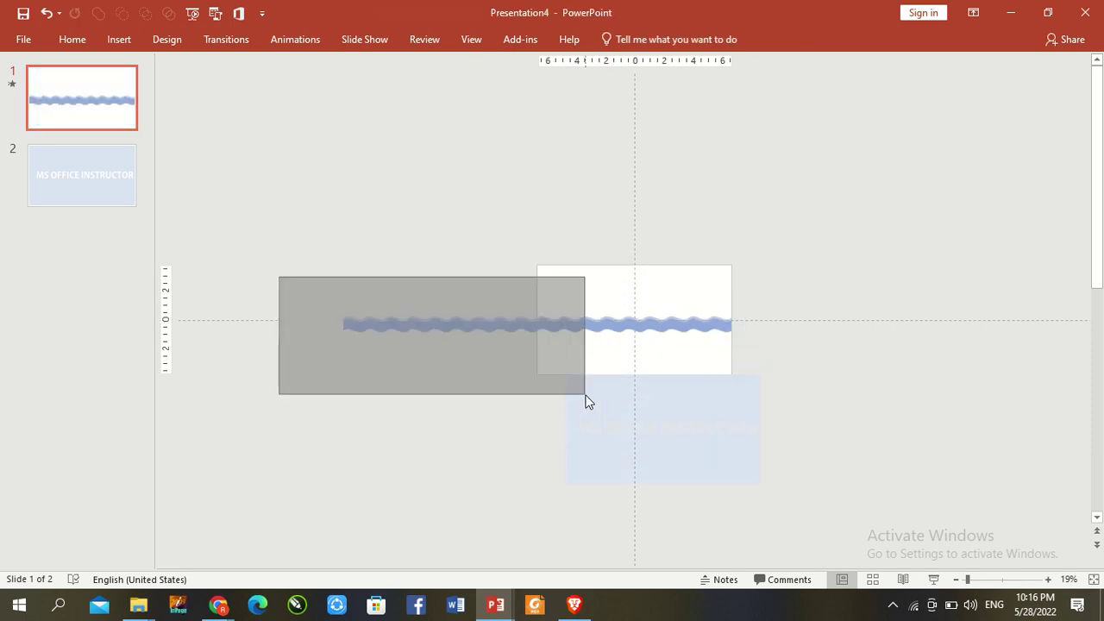
{"action": "key", "text": "Up"}
{"action": "key", "text": "Up"}
{"action": "key", "text": "Up"}
{"action": "left_click", "coordinate": [701, 393]}
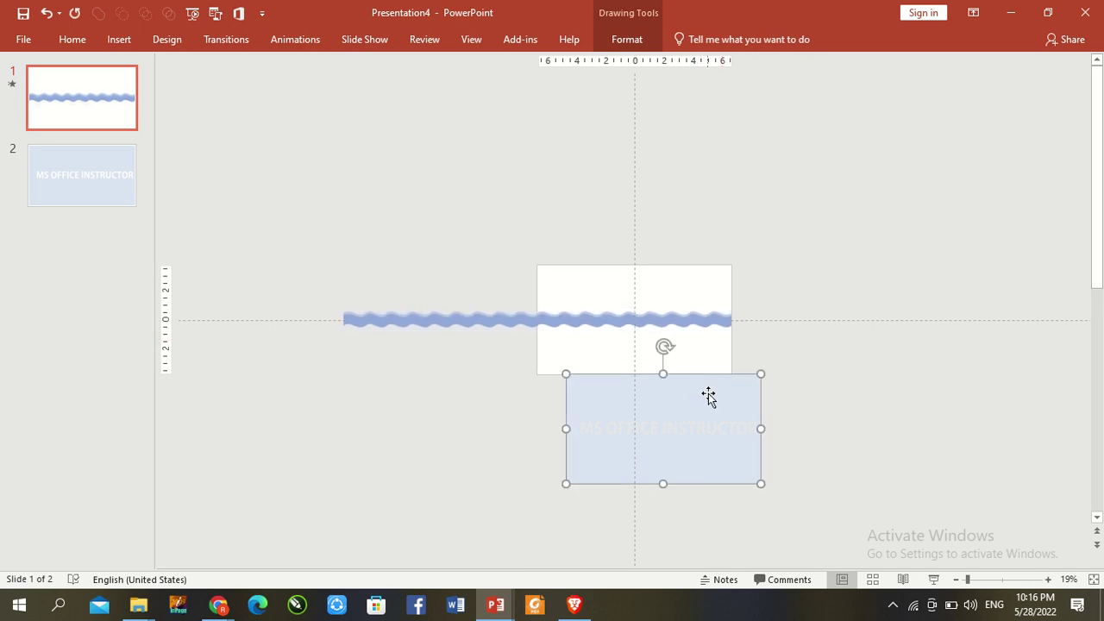
{"action": "mouse_move", "coordinate": [708, 397]}
{"action": "left_mouse_down"}
{"action": "mouse_move", "coordinate": [680, 246]}
{"action": "mouse_move", "coordinate": [672, 262]}
{"action": "mouse_move", "coordinate": [690, 276]}
{"action": "mouse_move", "coordinate": [677, 287]}
{"action": "left_mouse_up"}
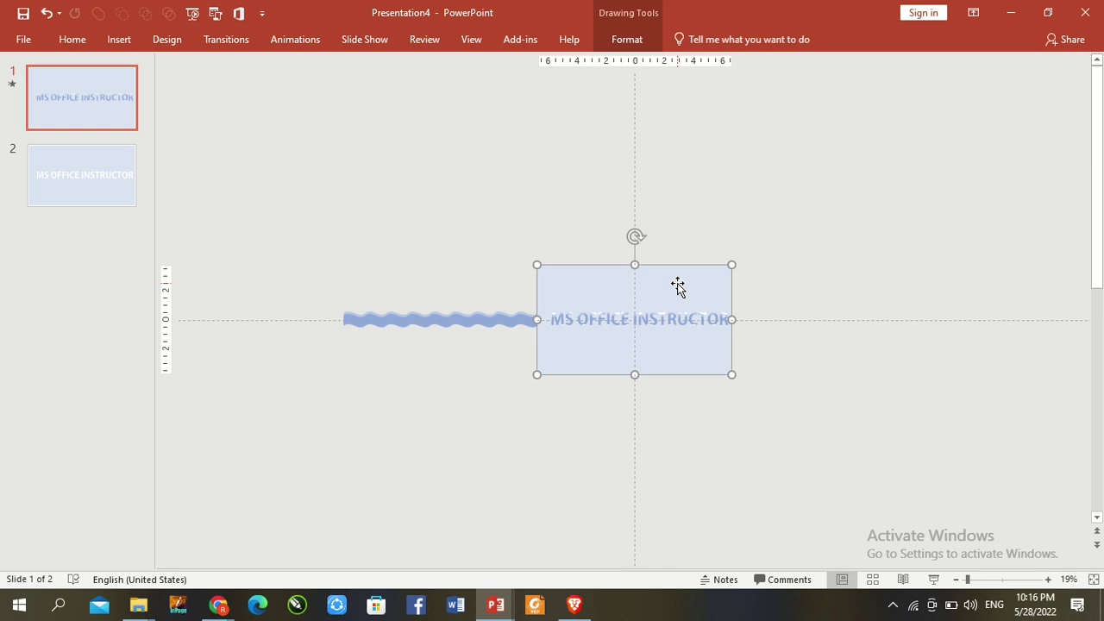
Deselect the cut-out shape to view the finished wave slide
{"action": "left_click", "coordinate": [384, 272]}
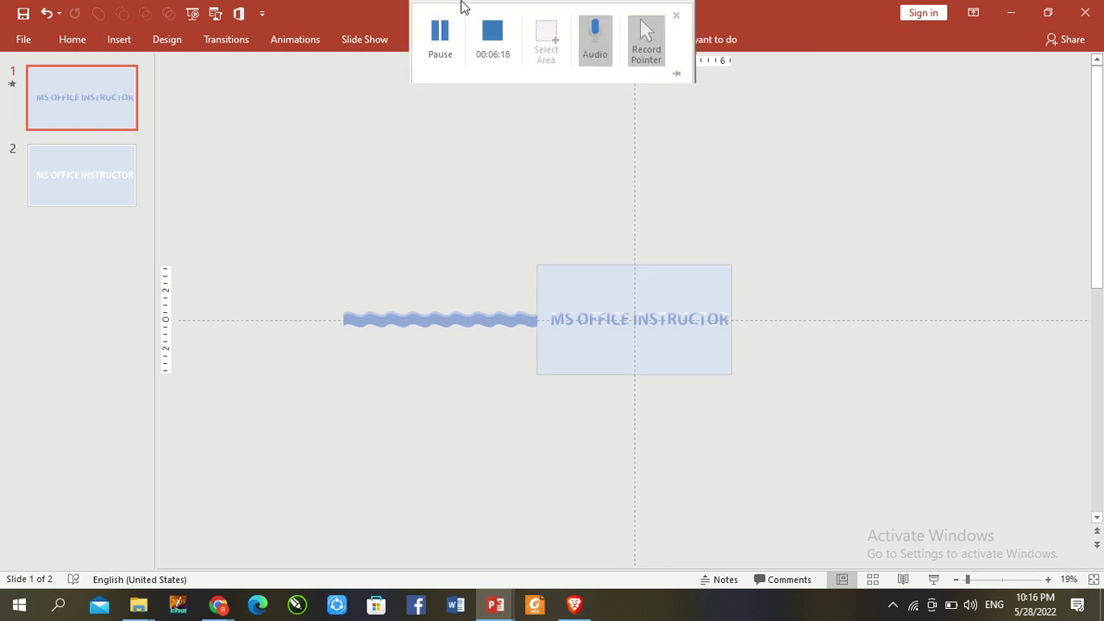